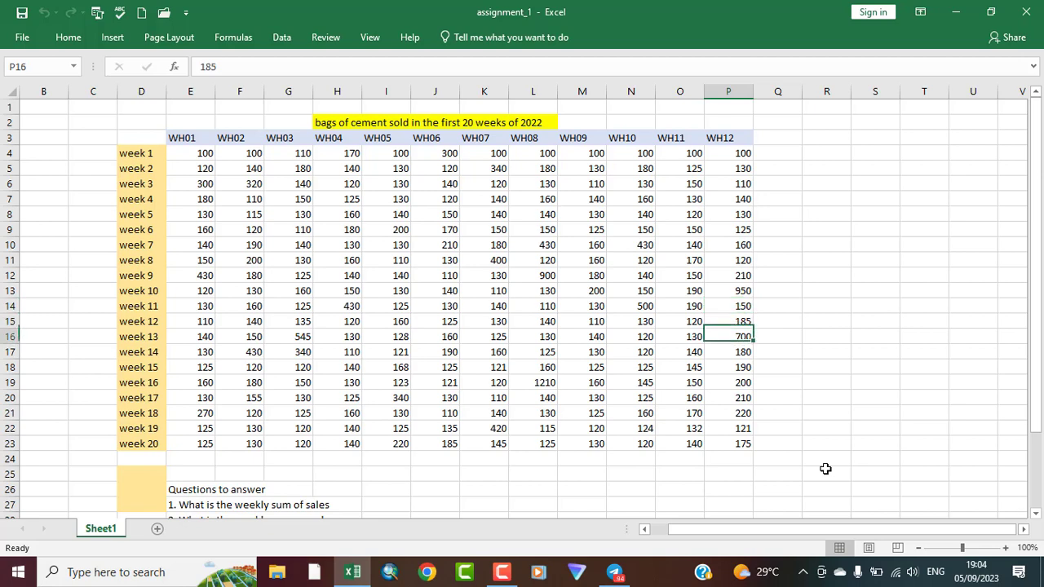
Number the answer columns for the seven questions by filling a series from 1 to 7 across cells R3:X3
left_click_drag(1036, 519, 1036, 519)
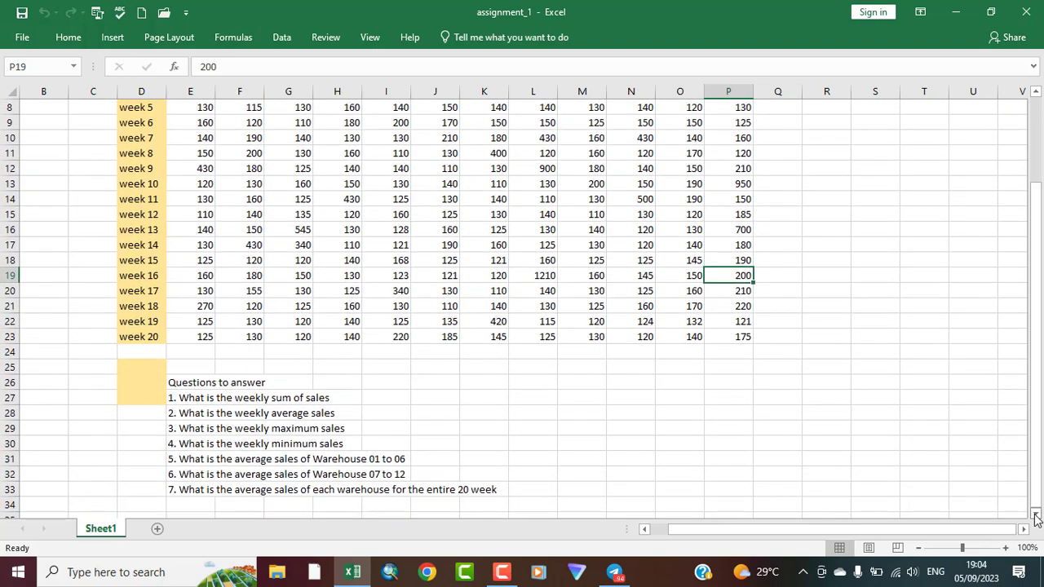
left_click(1036, 519)
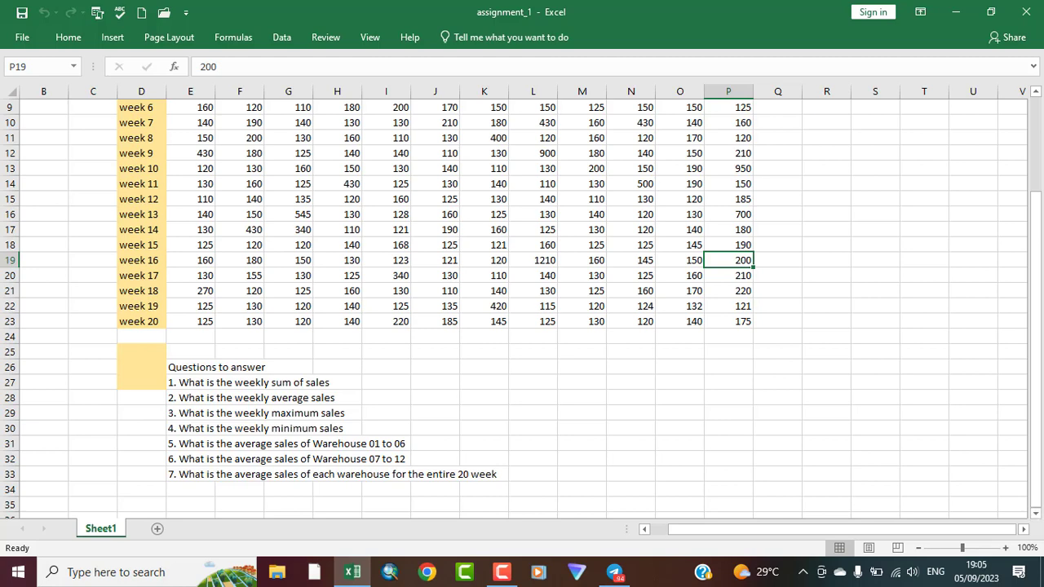
left_click(1035, 95)
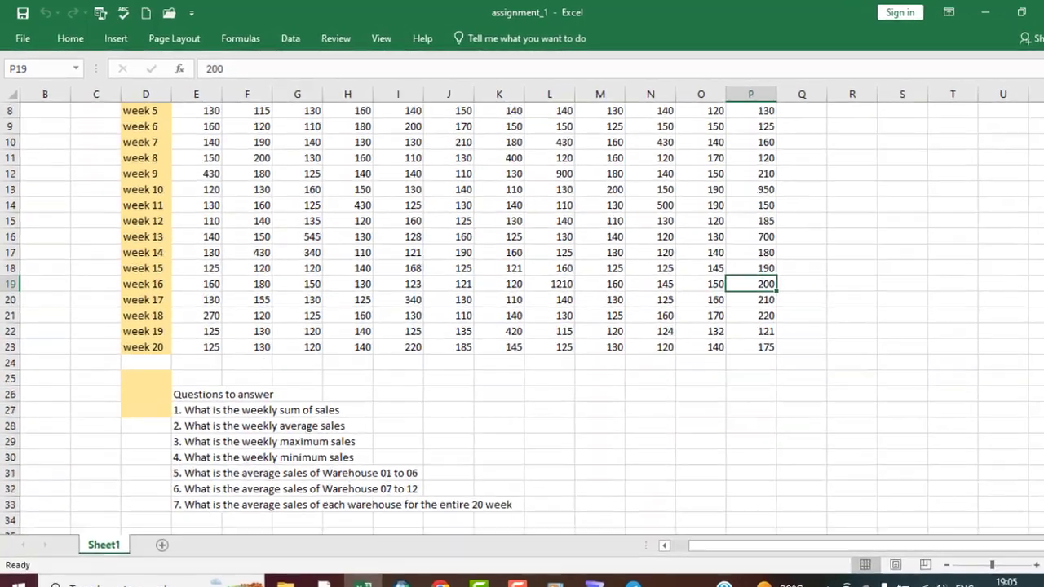
scroll(521, 343, "up", 2)
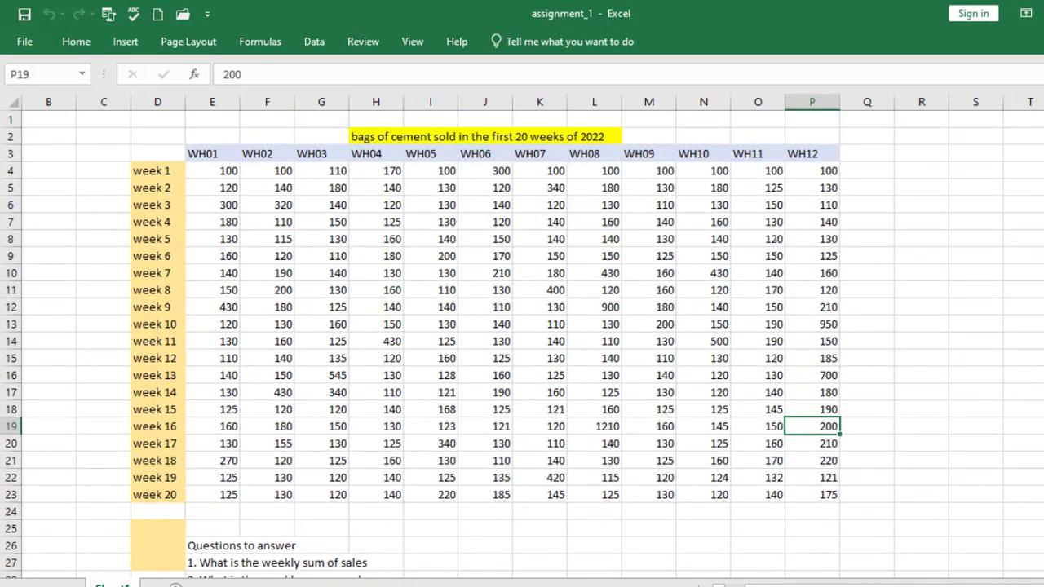
left_click(923, 153)
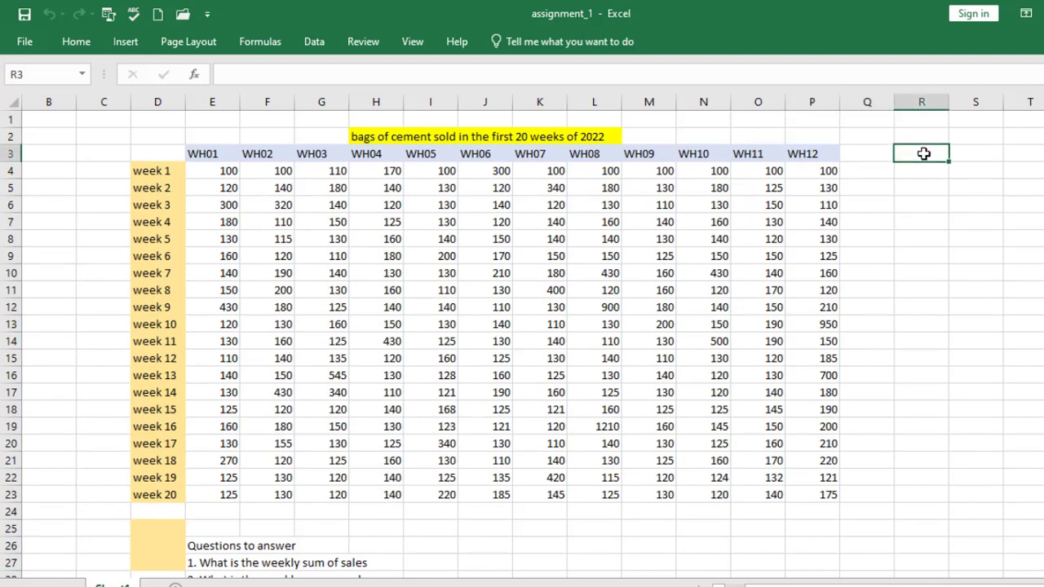
type("1")
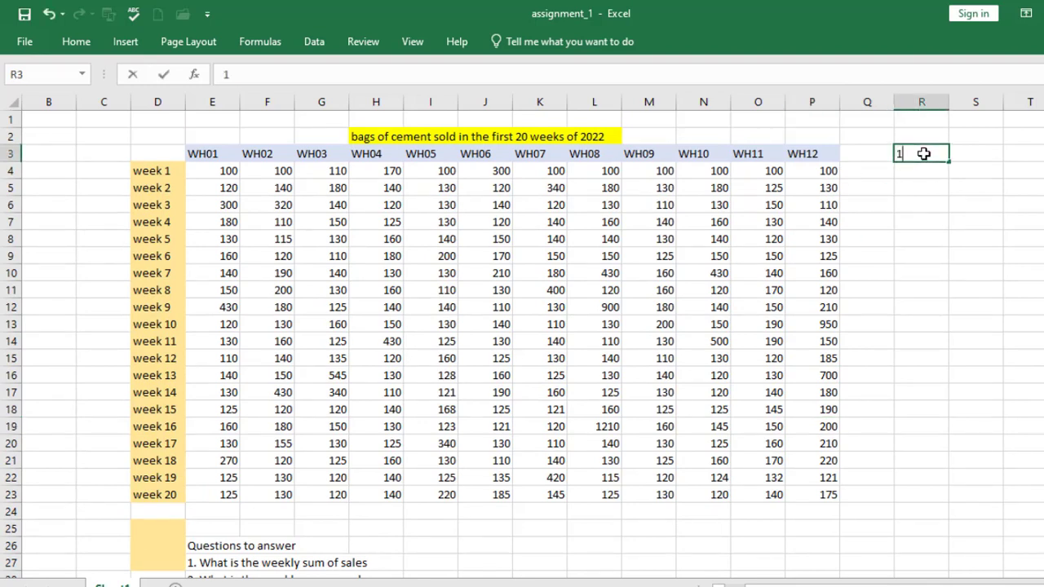
key("Tab")
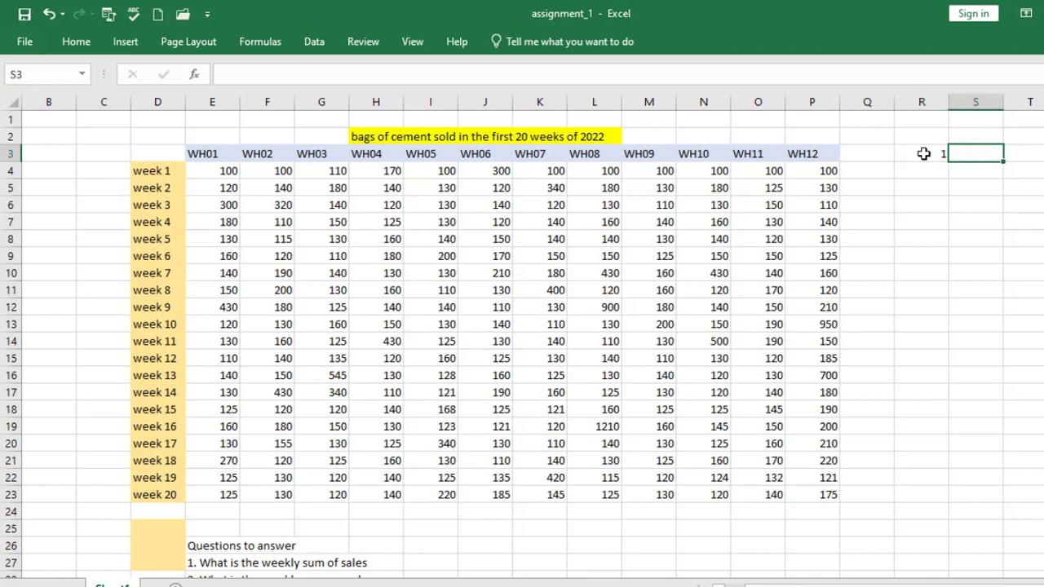
type("2")
left_click(923, 153)
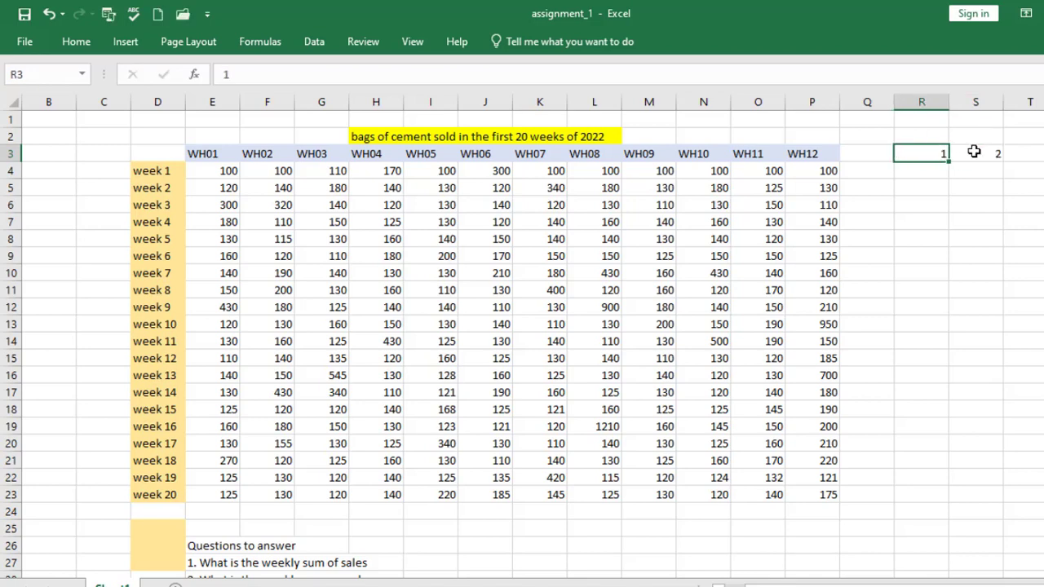
left_click_drag(925, 154, 674, 158)
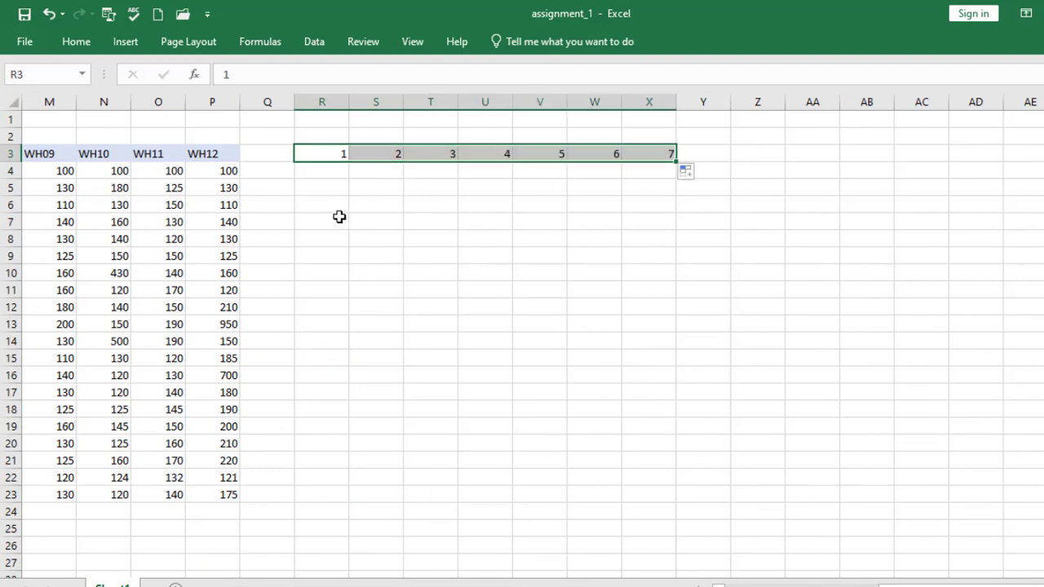
Calculate the weekly sum of sales with =SUM(E4:P4) in R4 and fill the formula down to week 20 in R23
left_click(323, 168)
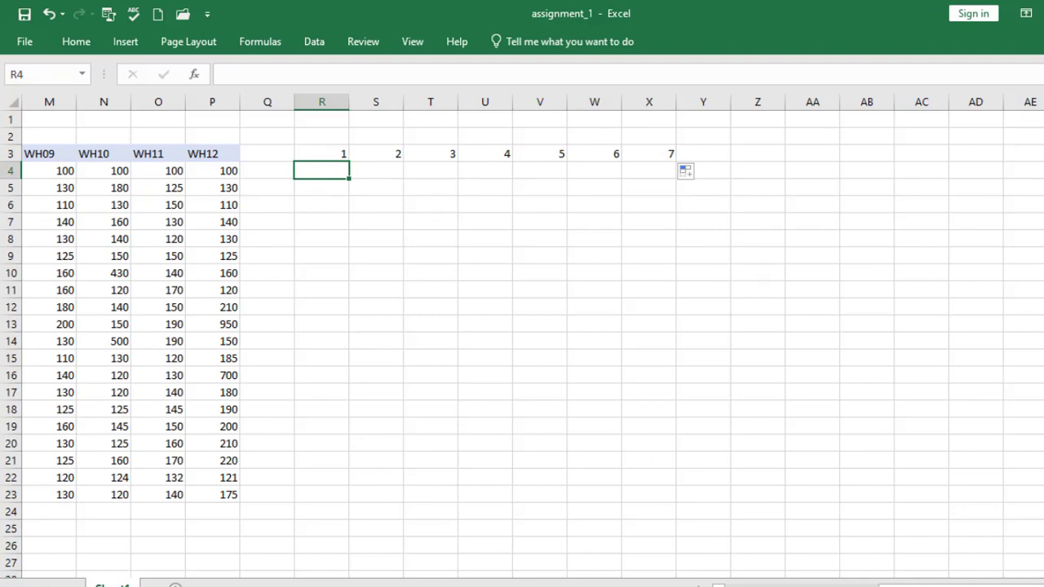
scroll(522, 327, "left", 5)
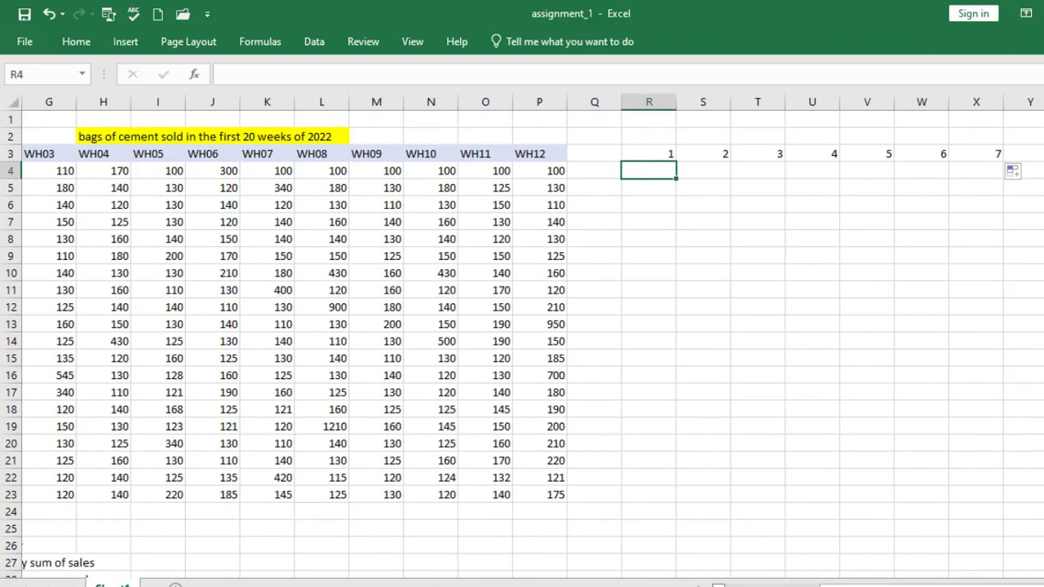
scroll(521, 326, "left", 2)
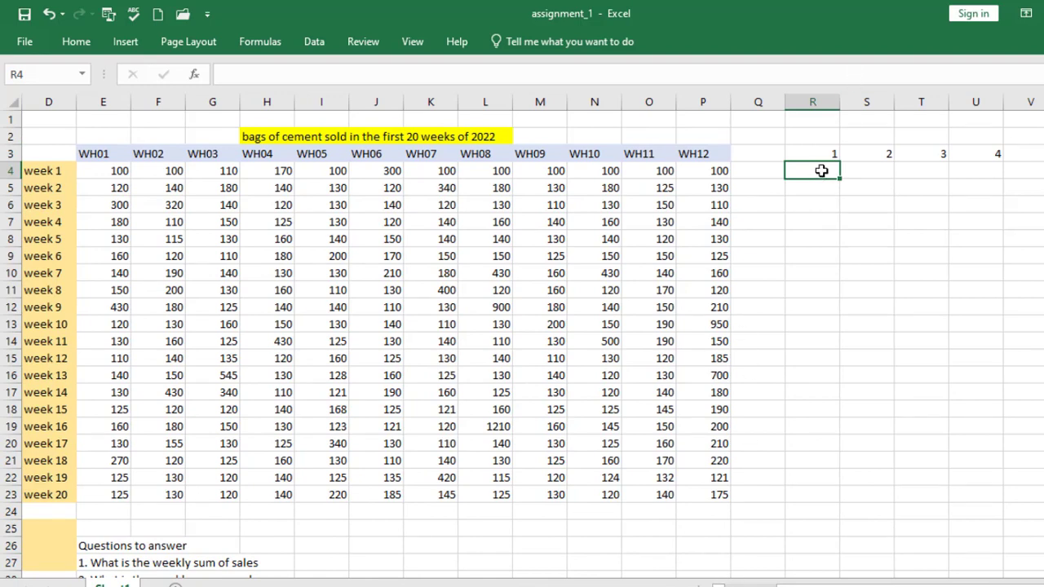
type("=")
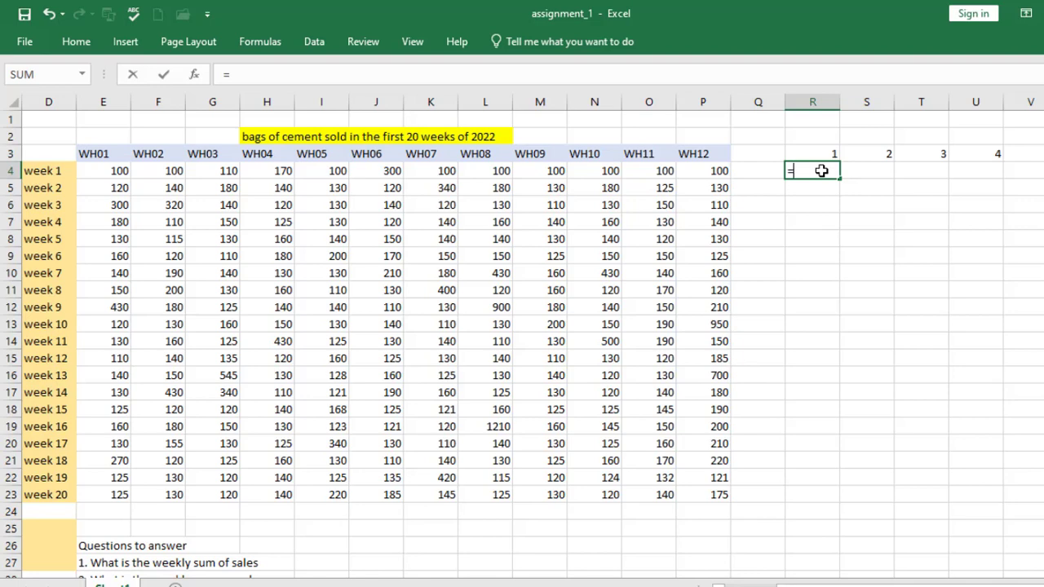
type("sum")
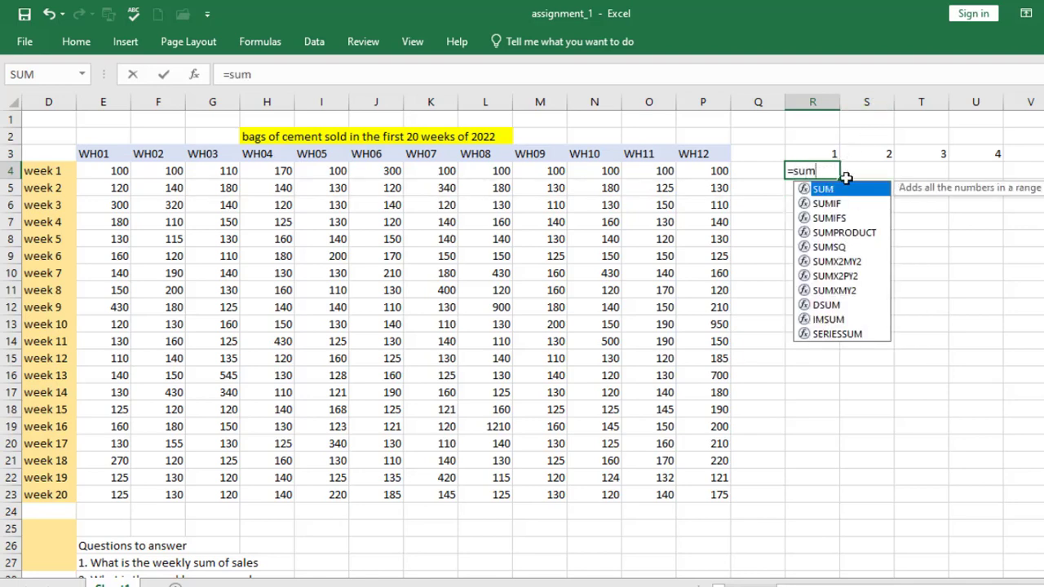
double_click(830, 192)
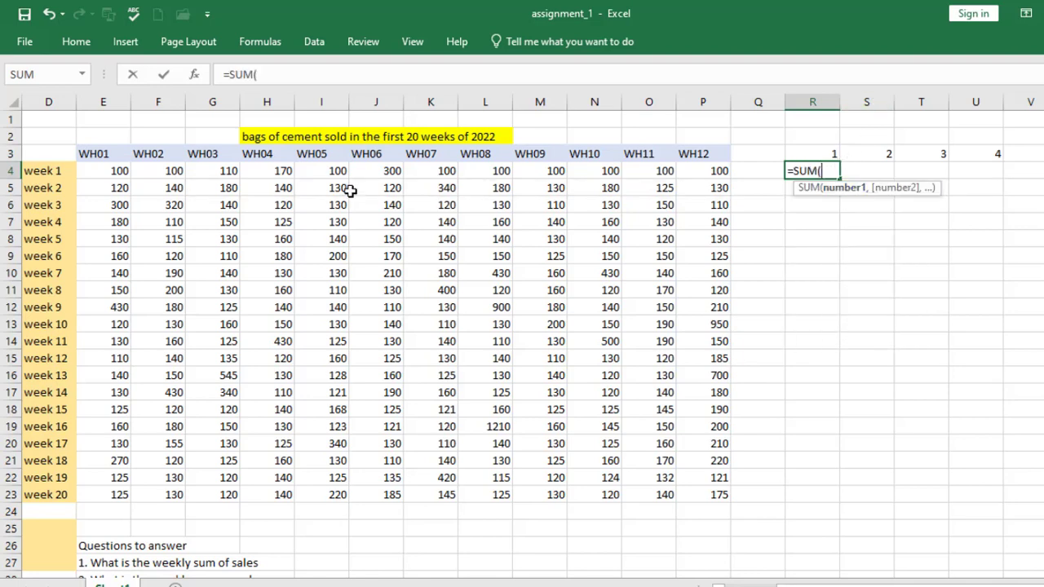
left_click_drag(110, 171, 703, 171)
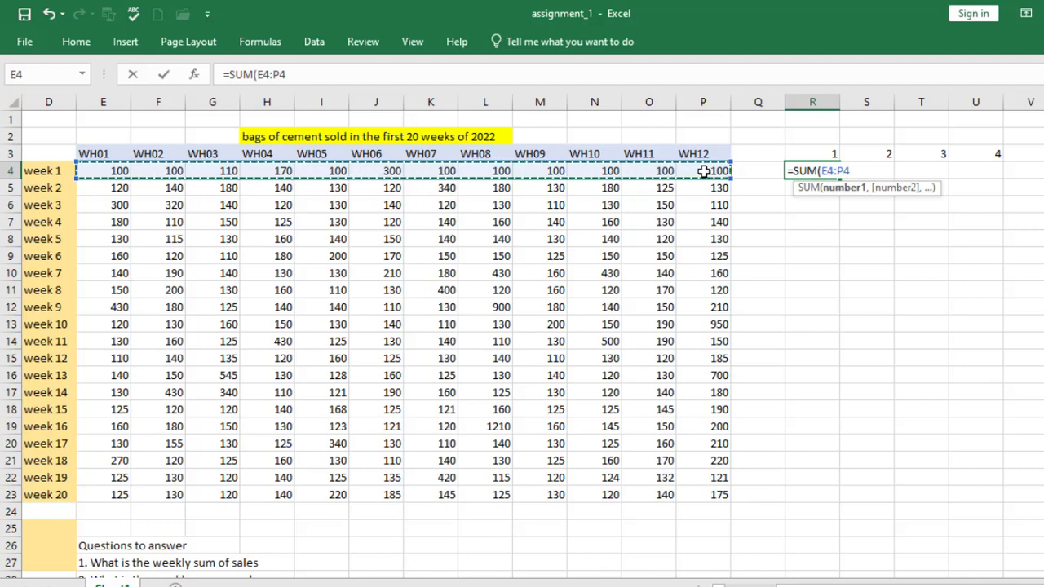
type(")")
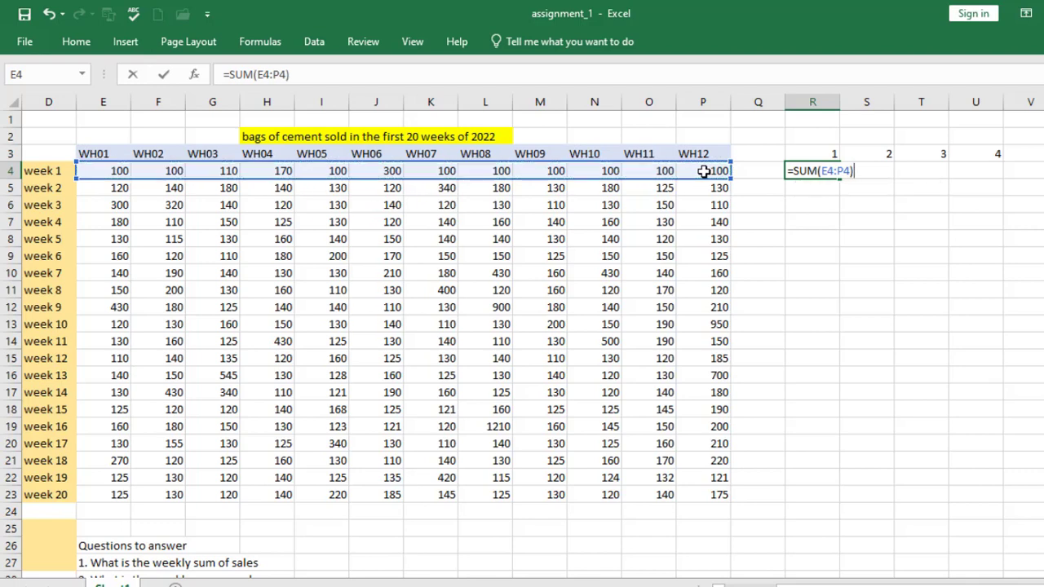
key("Return")
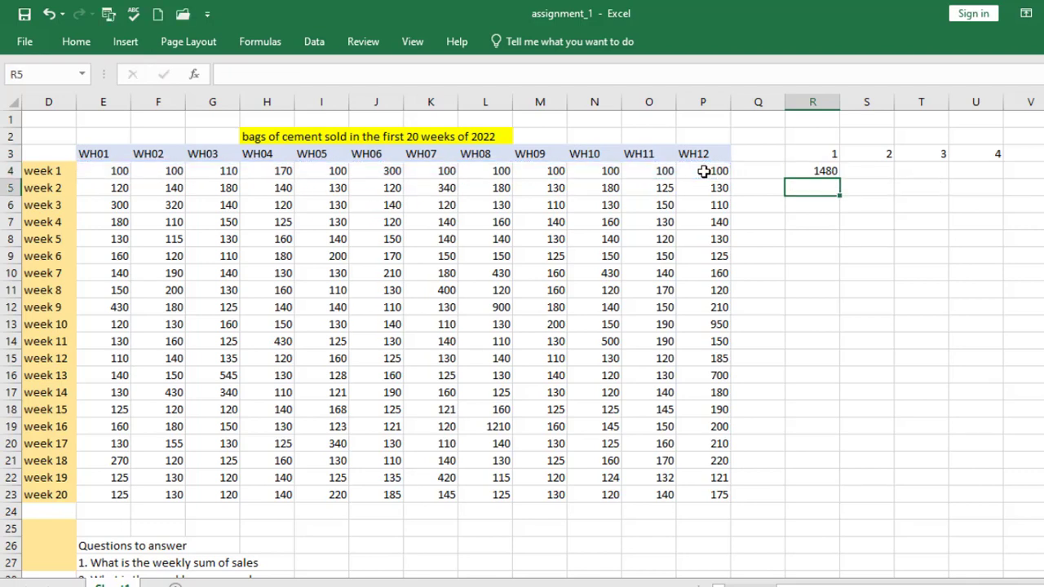
left_click(821, 171)
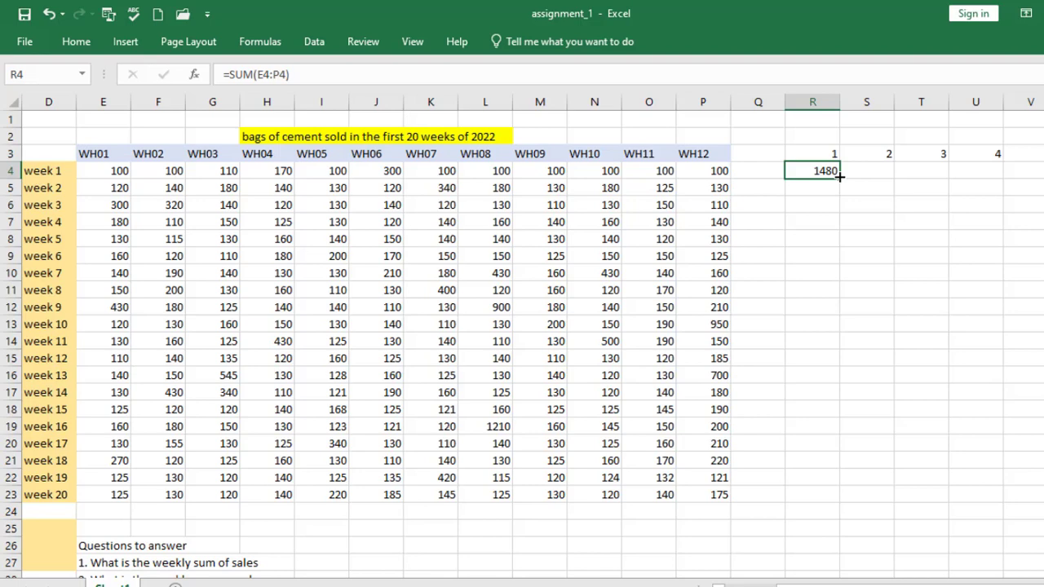
mouse_move(839, 176)
left_mouse_down()
mouse_move(840, 359)
mouse_move(824, 501)
left_mouse_up()
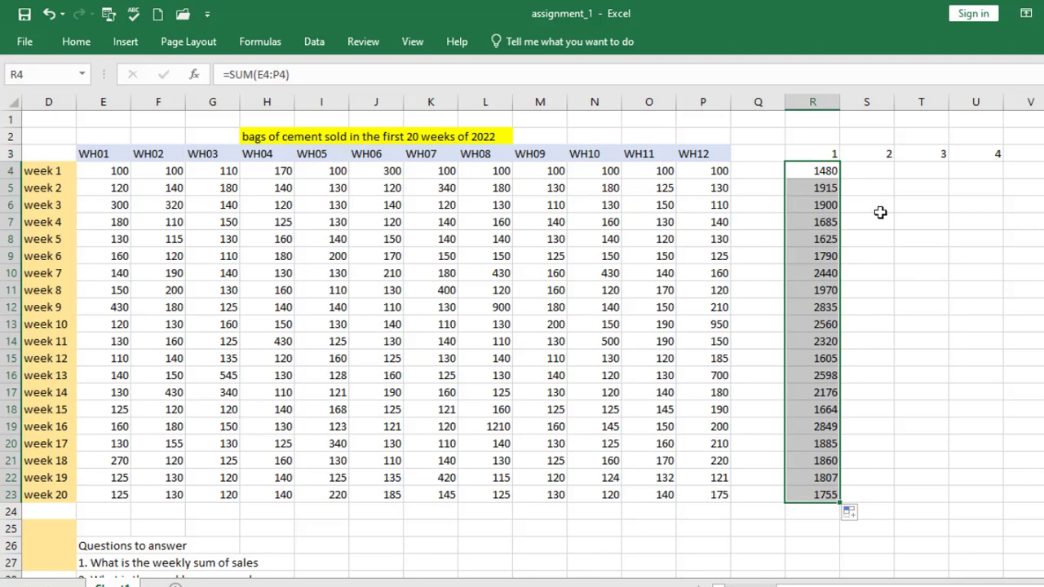
Calculate the weekly average sales with =AVERAGE(E4:P4) in S4 and fill the formula down to week 20 in S23
left_click(872, 170)
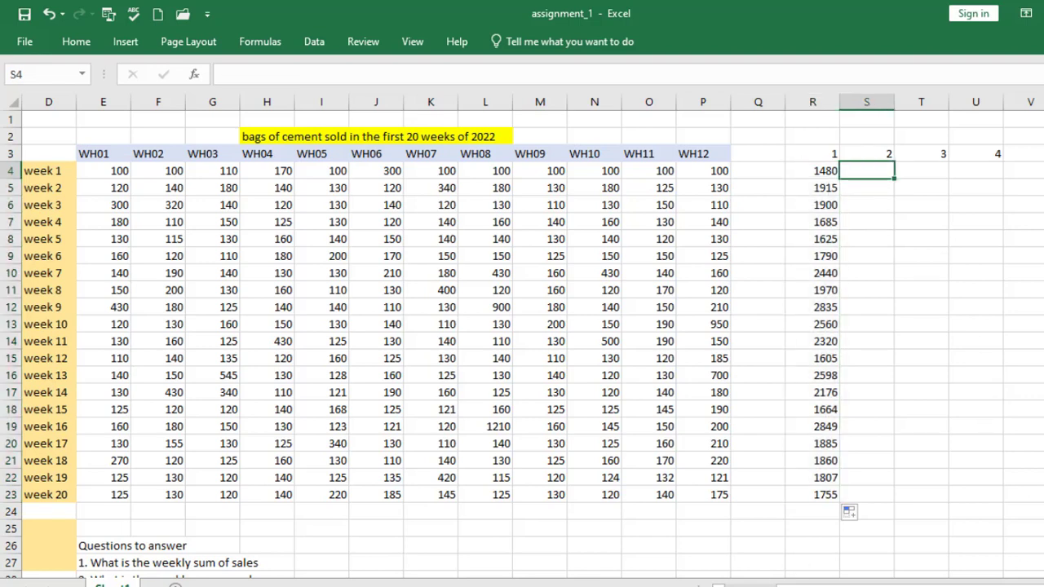
scroll(522, 326, "left", 1)
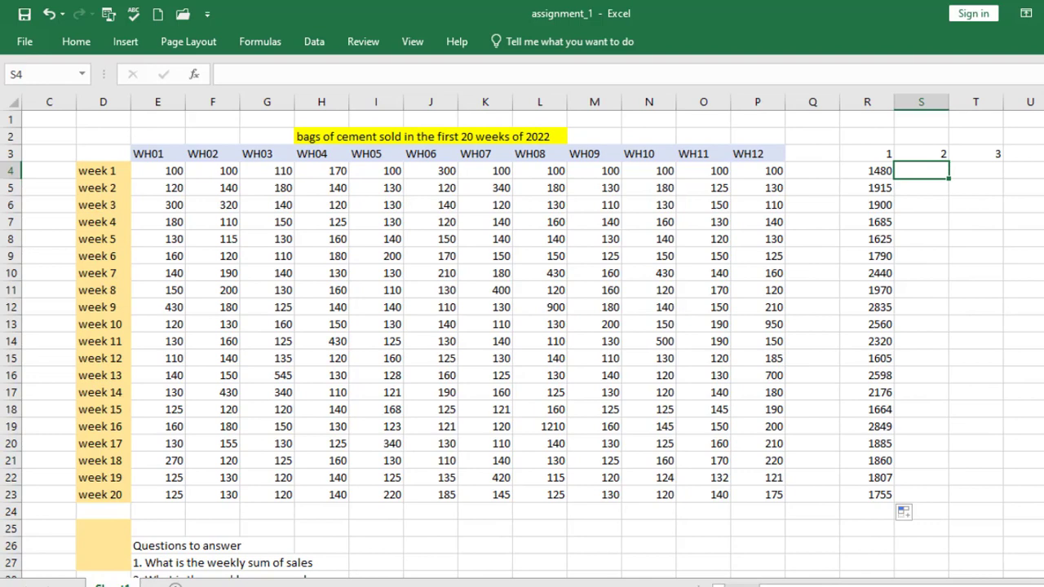
scroll(521, 342, "down", 1)
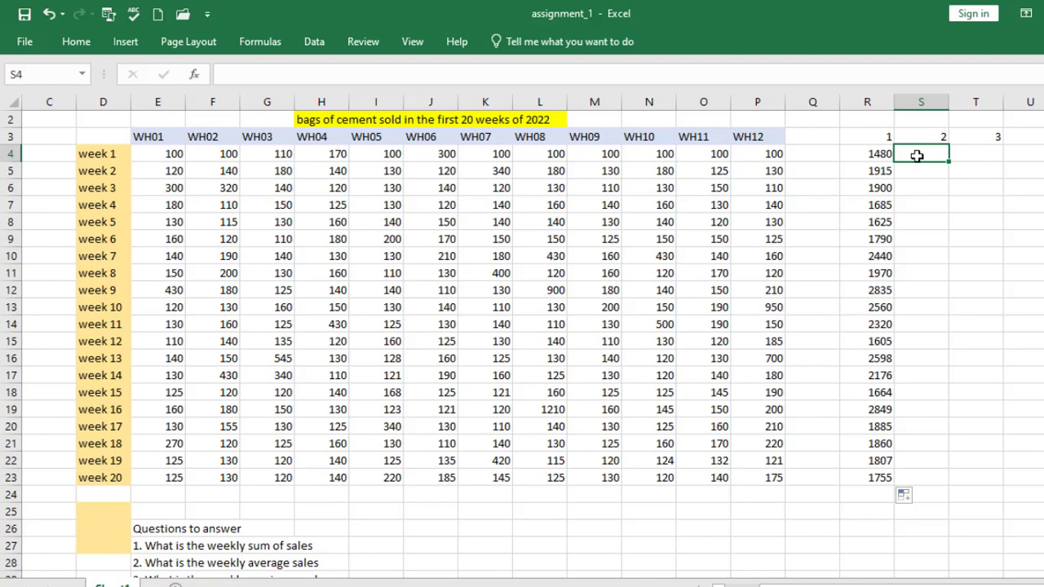
type("=aver")
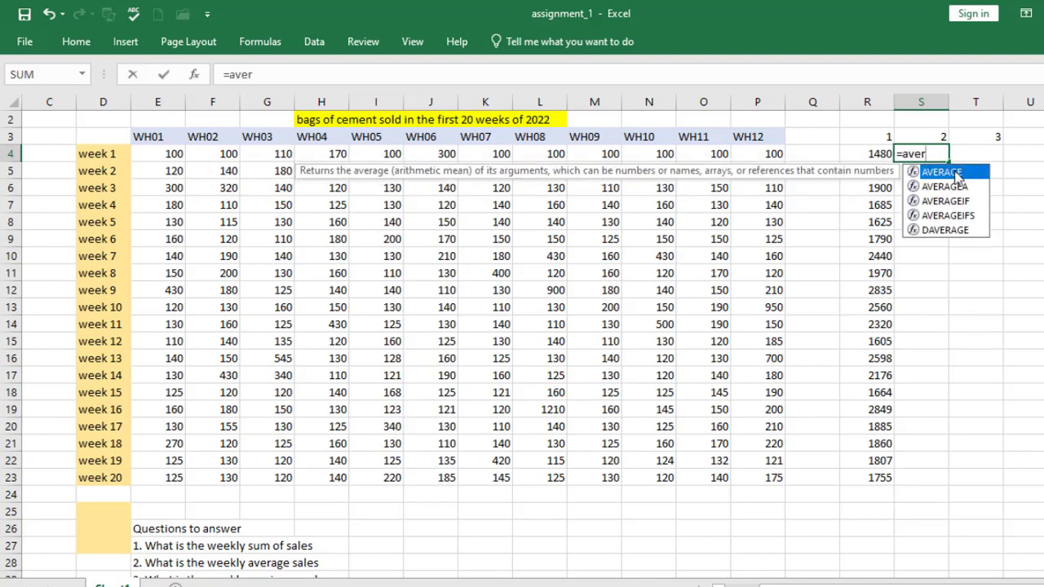
key("Tab")
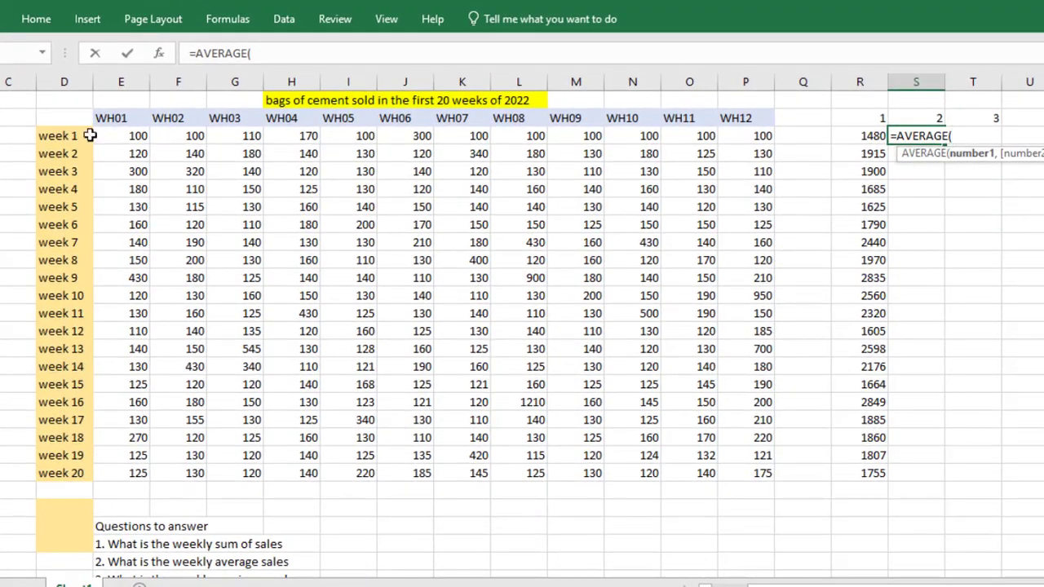
left_click_drag(118, 136, 740, 136)
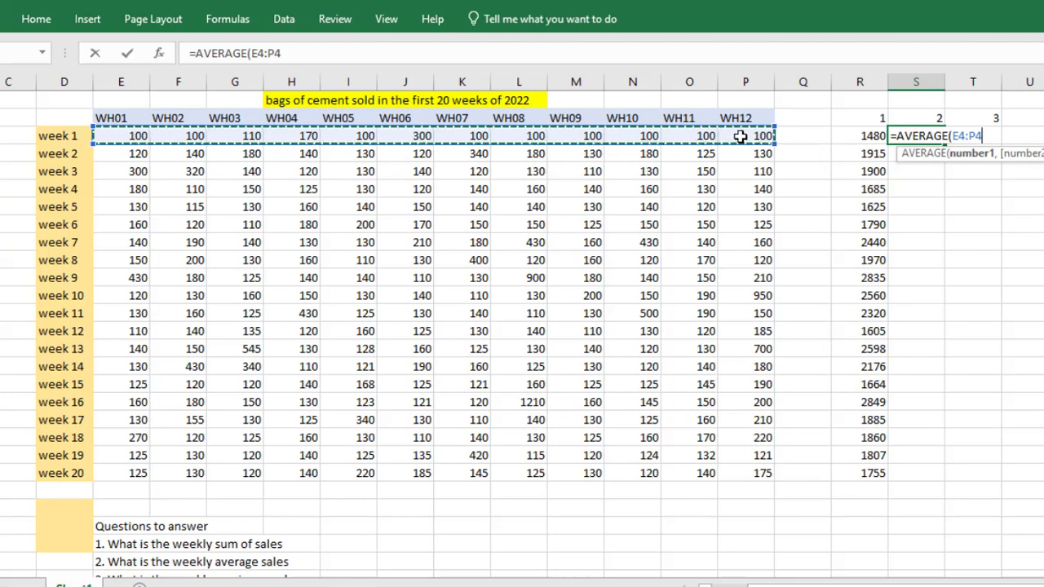
type(")")
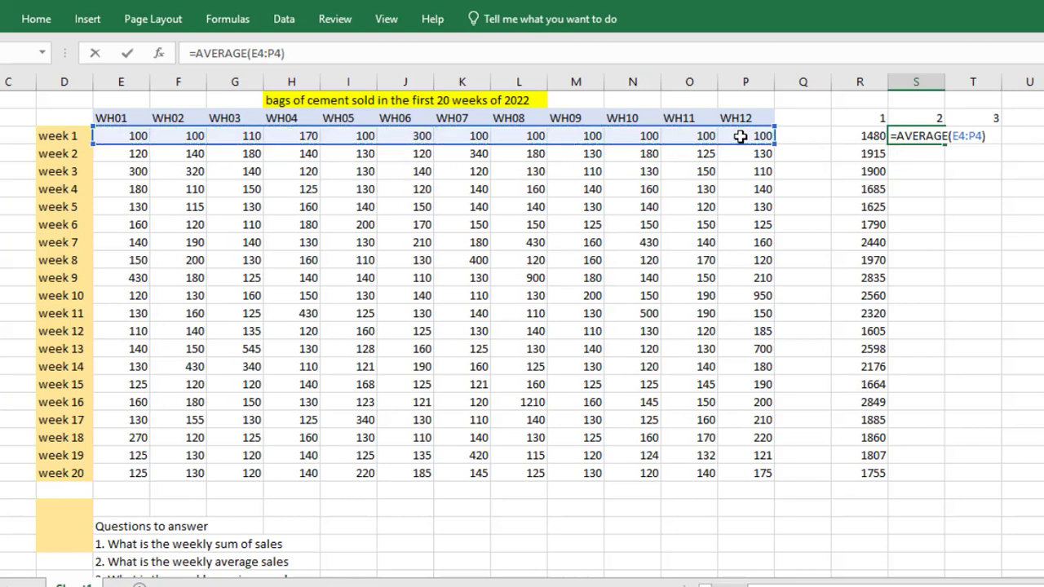
key("Return")
left_click(907, 135)
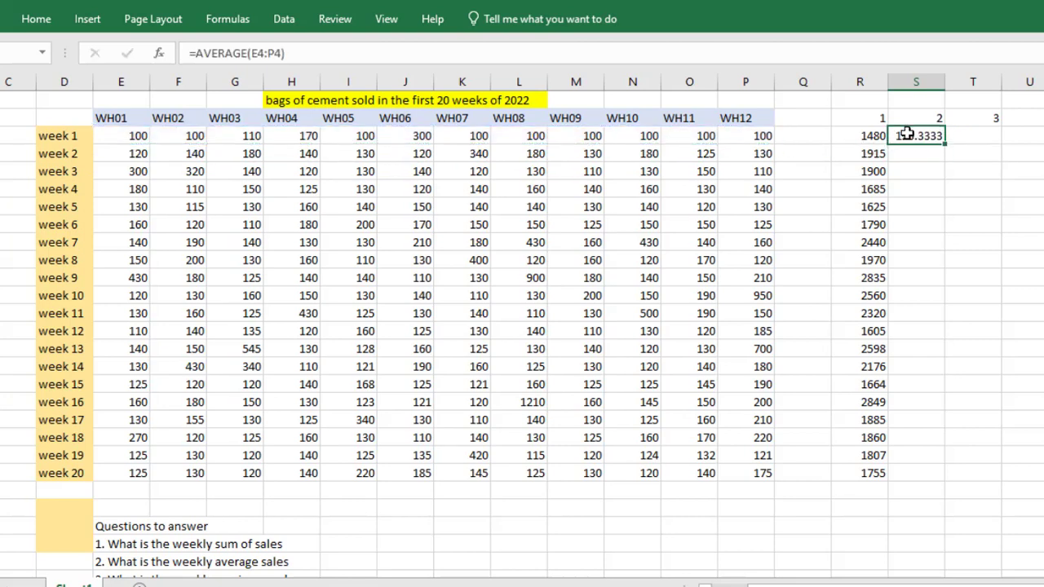
left_click_drag(947, 142, 937, 476)
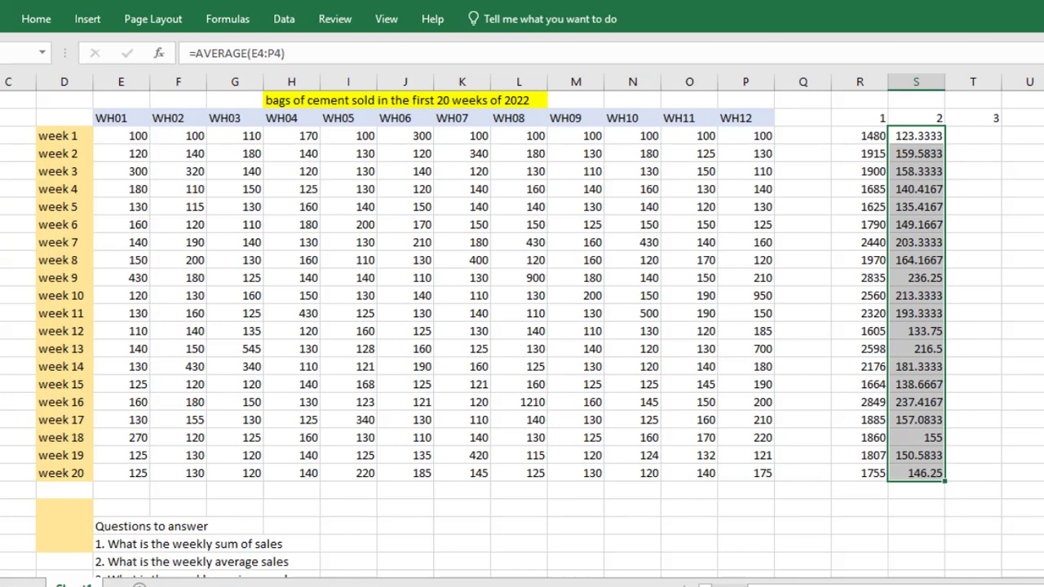
Calculate the weekly maximum sales with =MAX(E4:P4) in T4 and fill the formula down to week 20 in T23
scroll(522, 327, "down", 1)
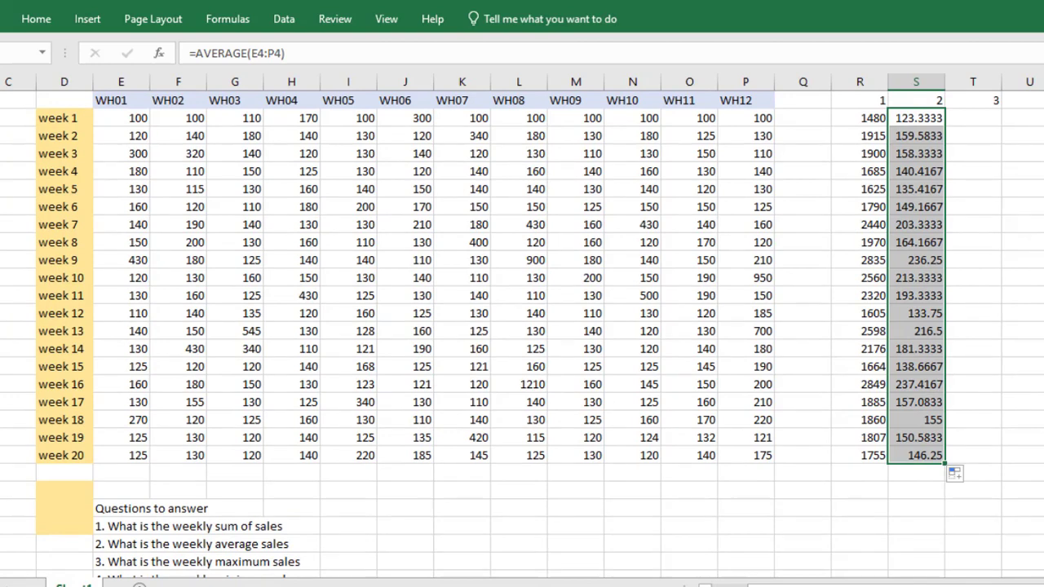
left_click(972, 119)
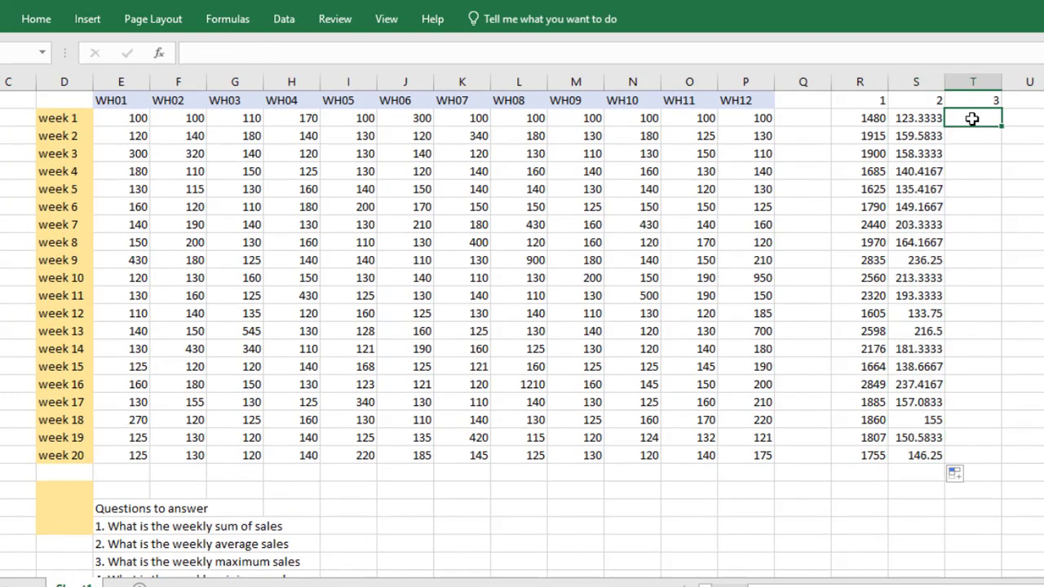
type("=max")
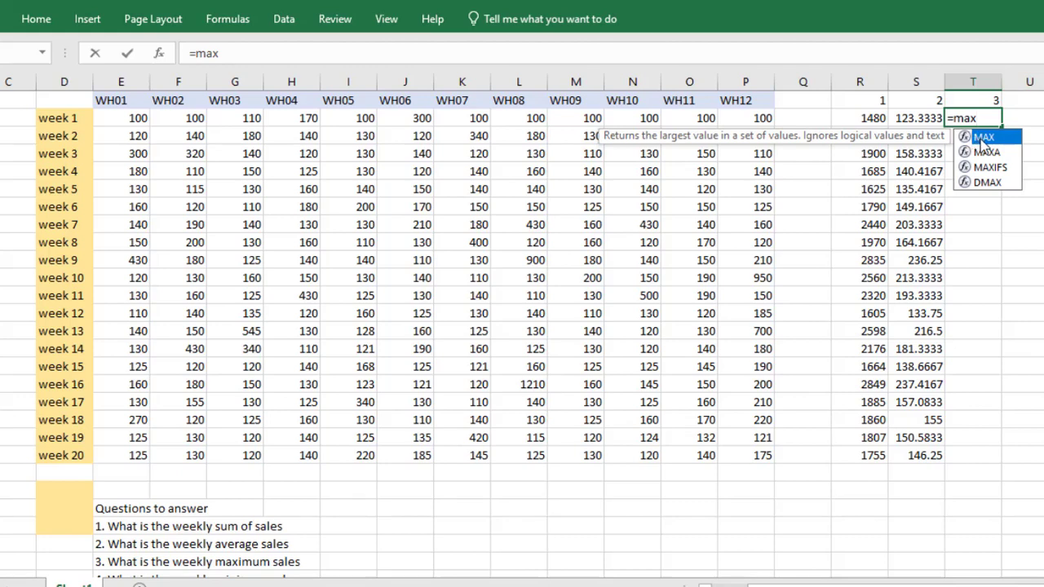
double_click(980, 138)
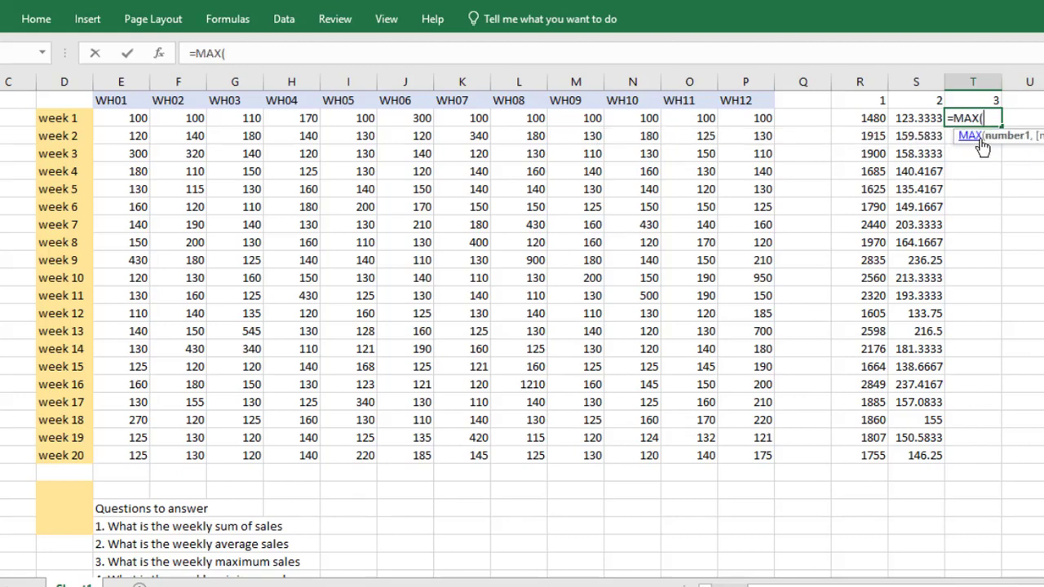
left_click(127, 118)
left_click_drag(127, 119, 736, 119)
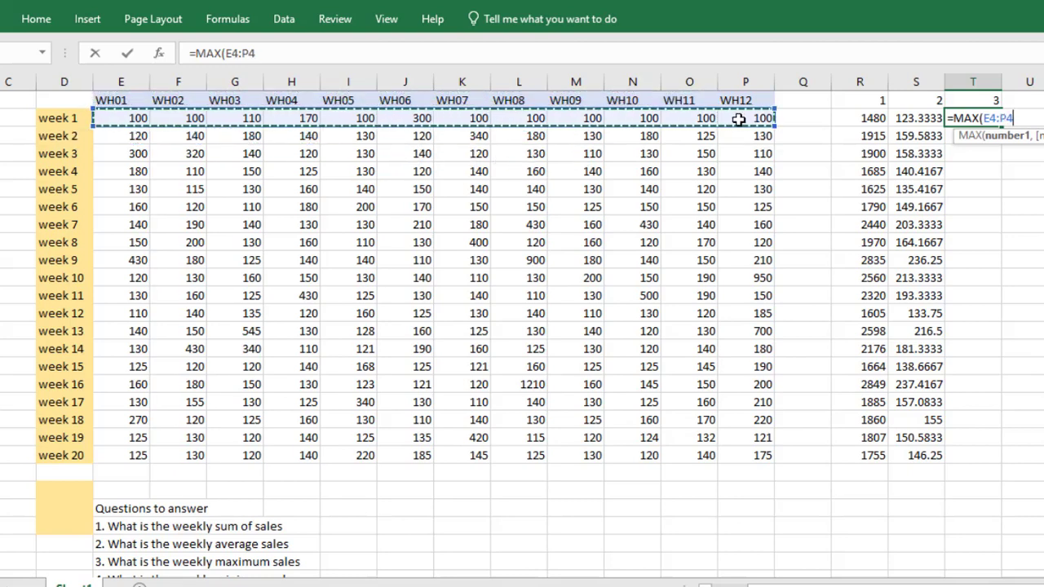
type(")")
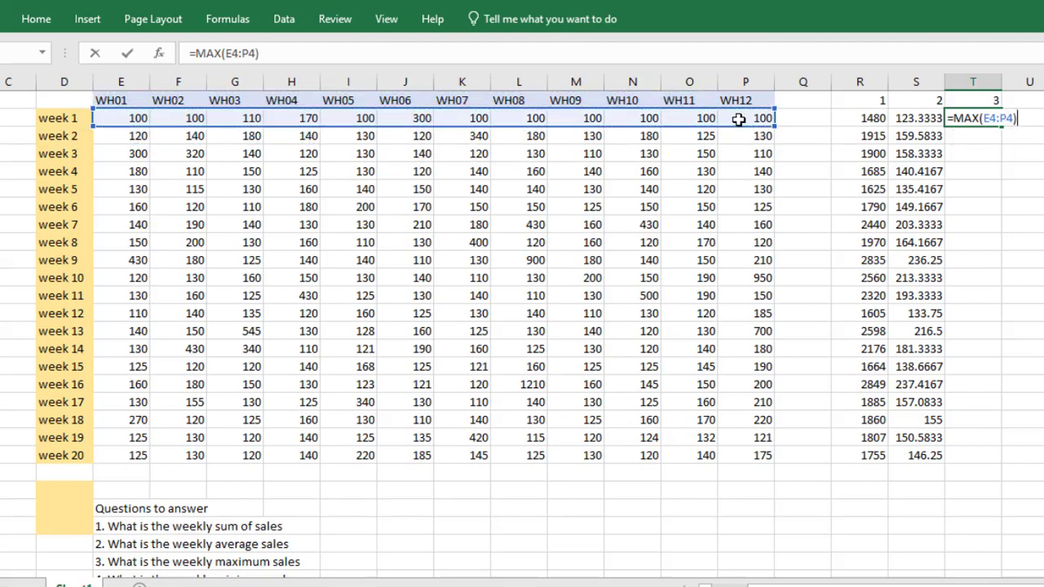
key("ctrl+Return")
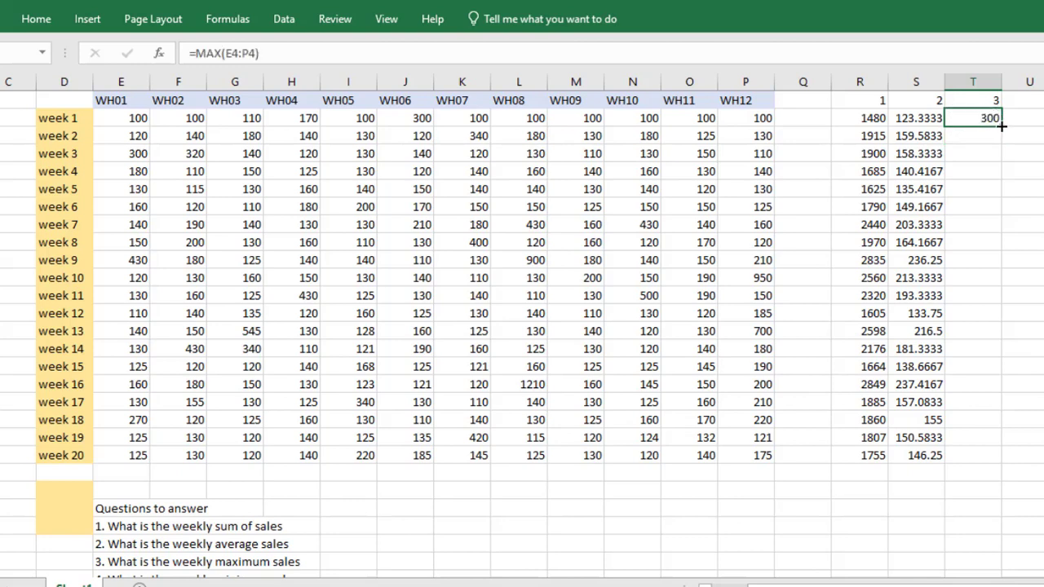
left_click_drag(1002, 126, 976, 457)
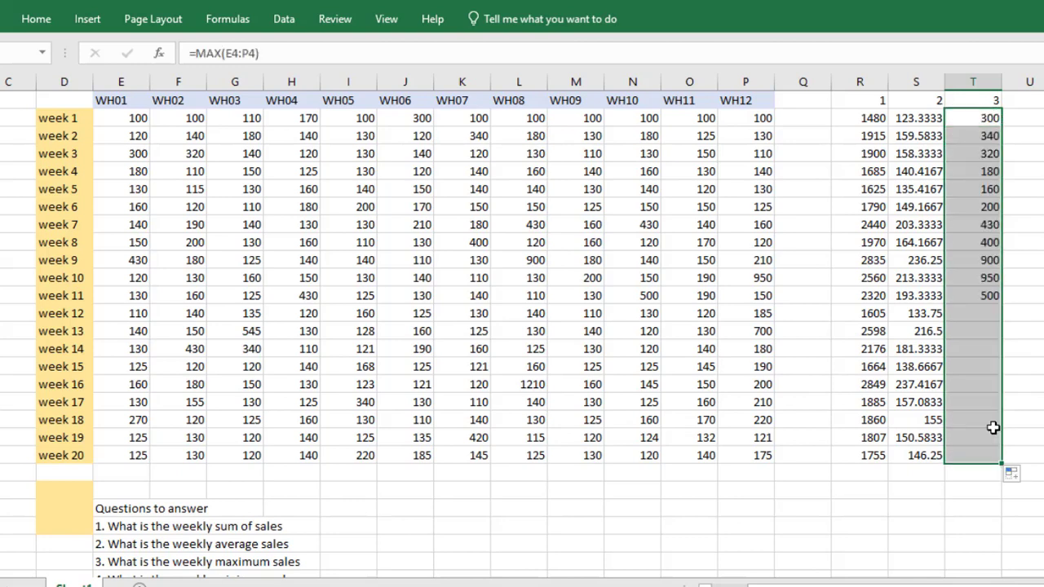
Calculate the weekly minimum sales with =MIN(E4:P4) in U4 and fill the formula down to week 20 in U23
left_click(1037, 117)
type("=")
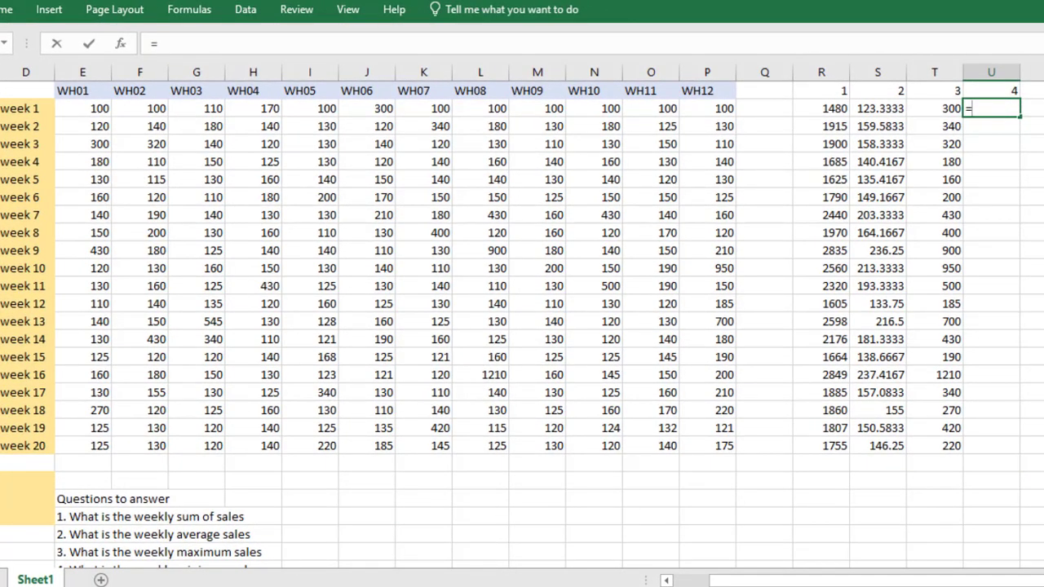
scroll(522, 324, "down", 1)
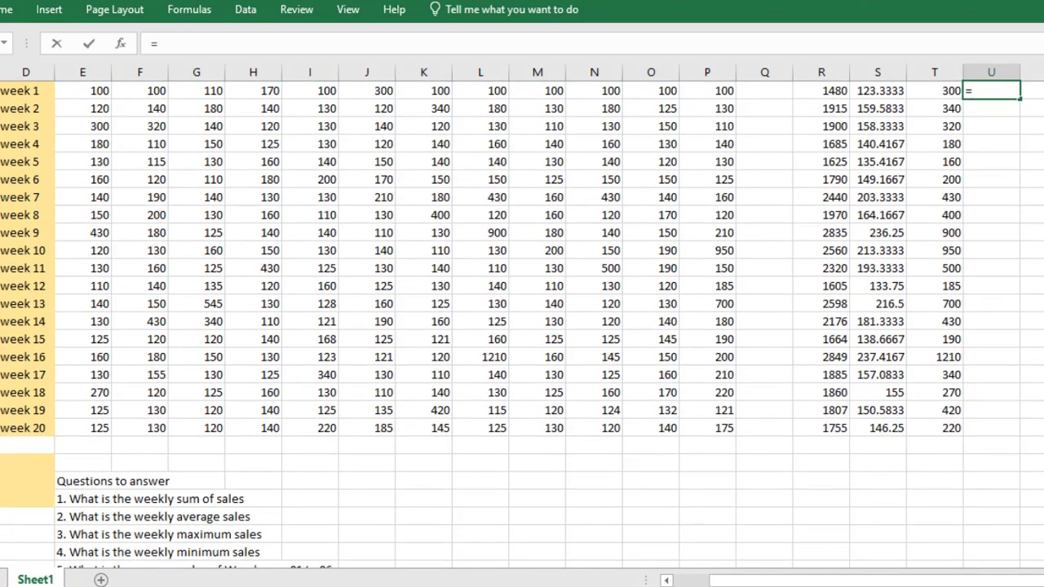
type("min")
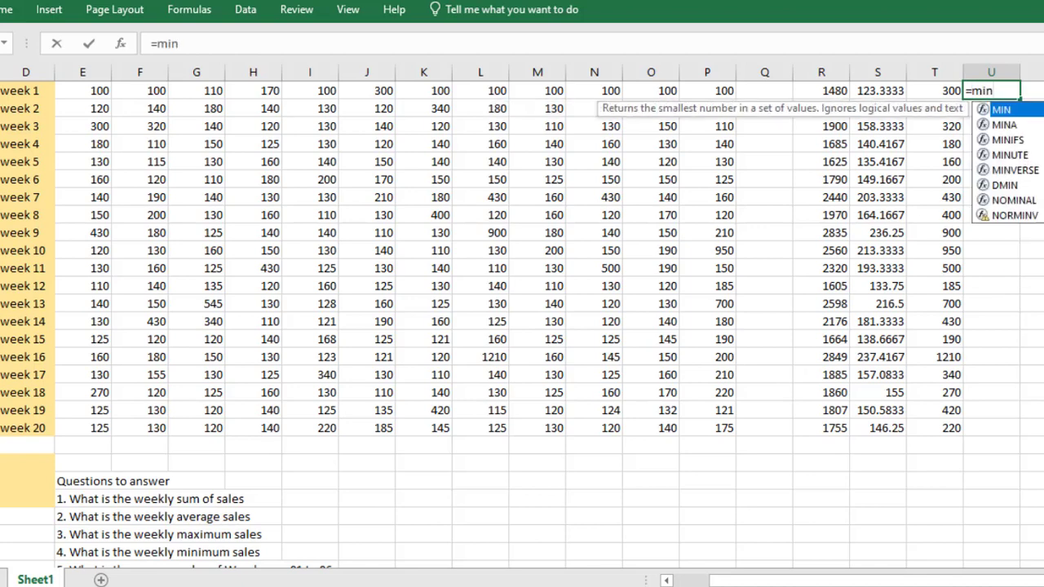
double_click(1012, 114)
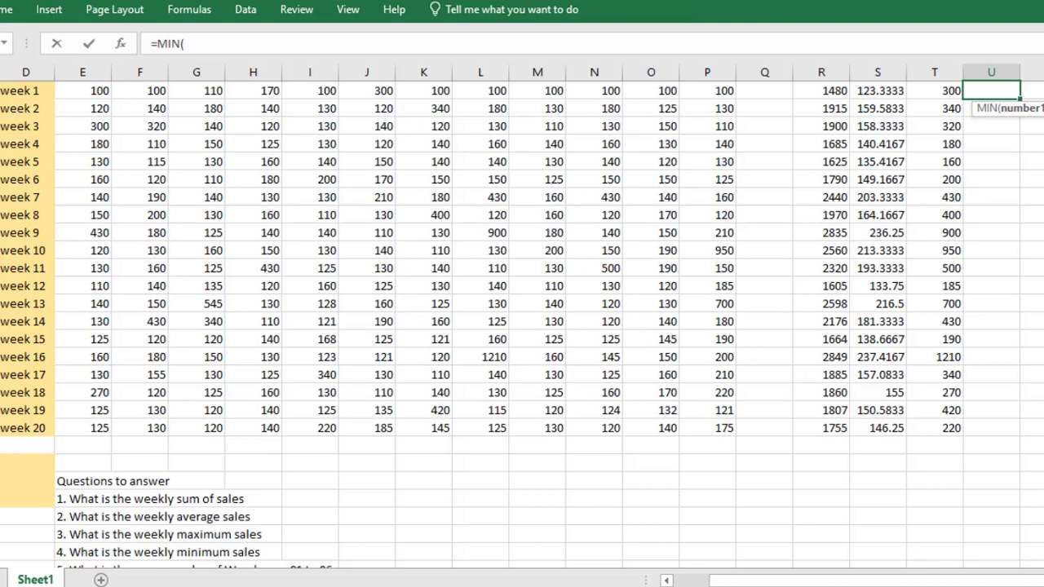
scroll(522, 324, "up", 1)
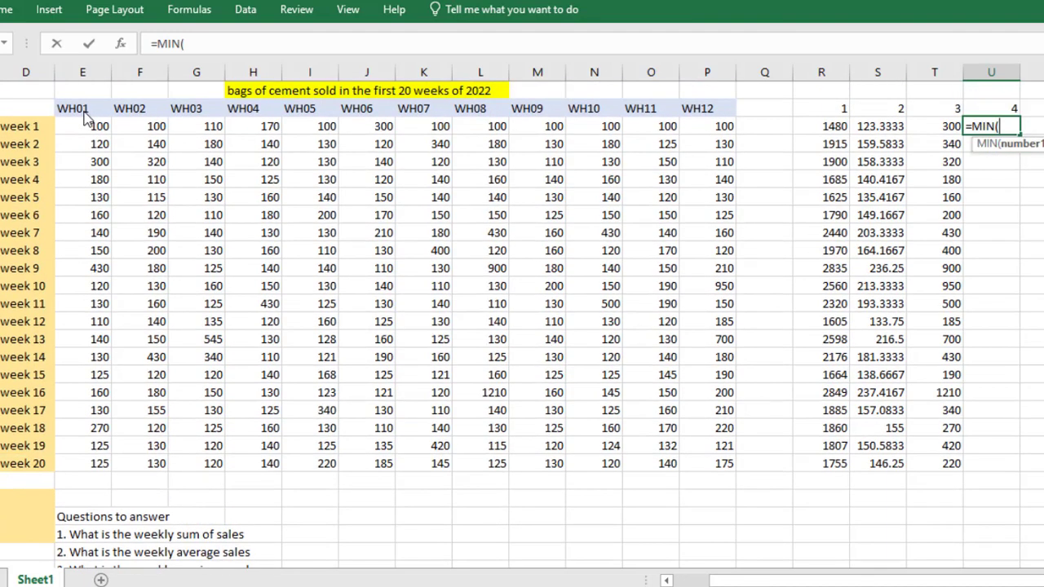
left_click(84, 126)
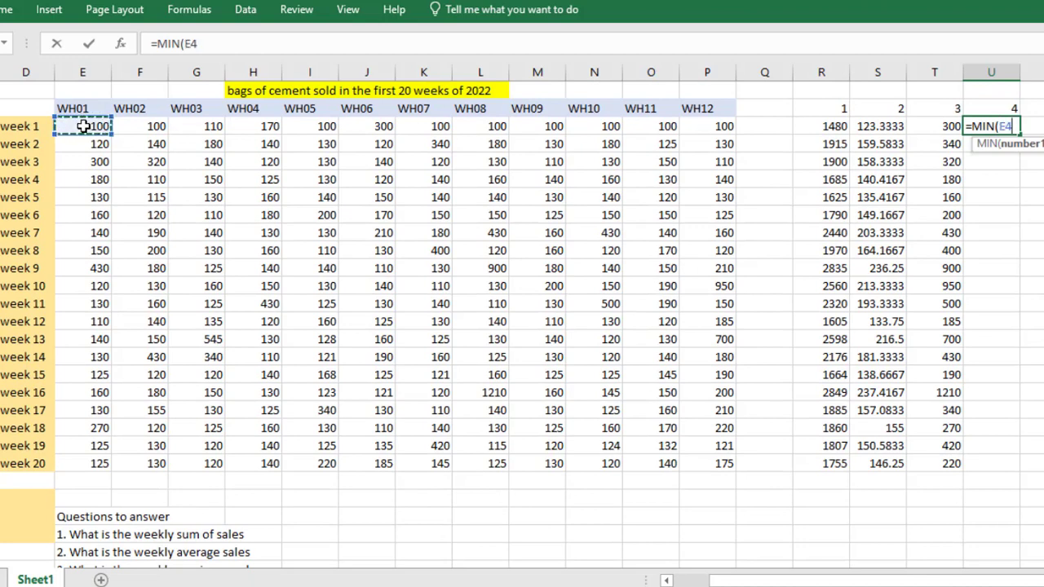
left_click_drag(84, 126, 703, 127)
type(")")
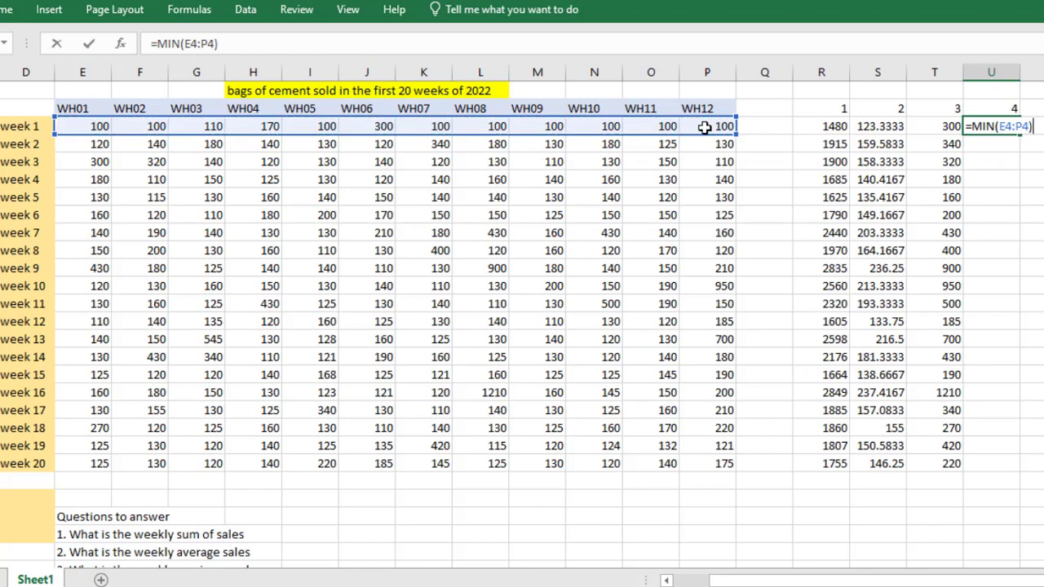
key("Return")
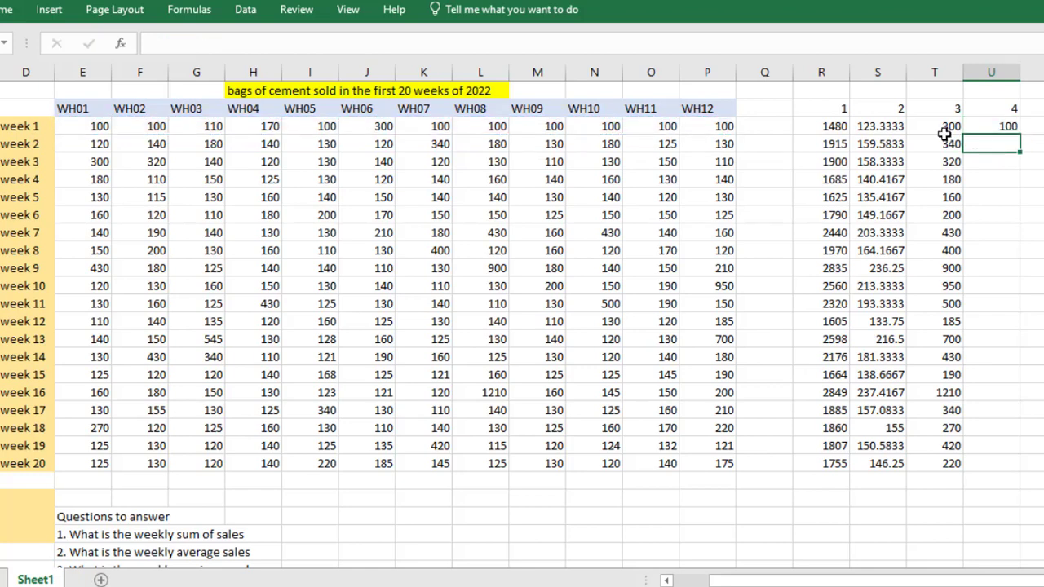
left_click(988, 125)
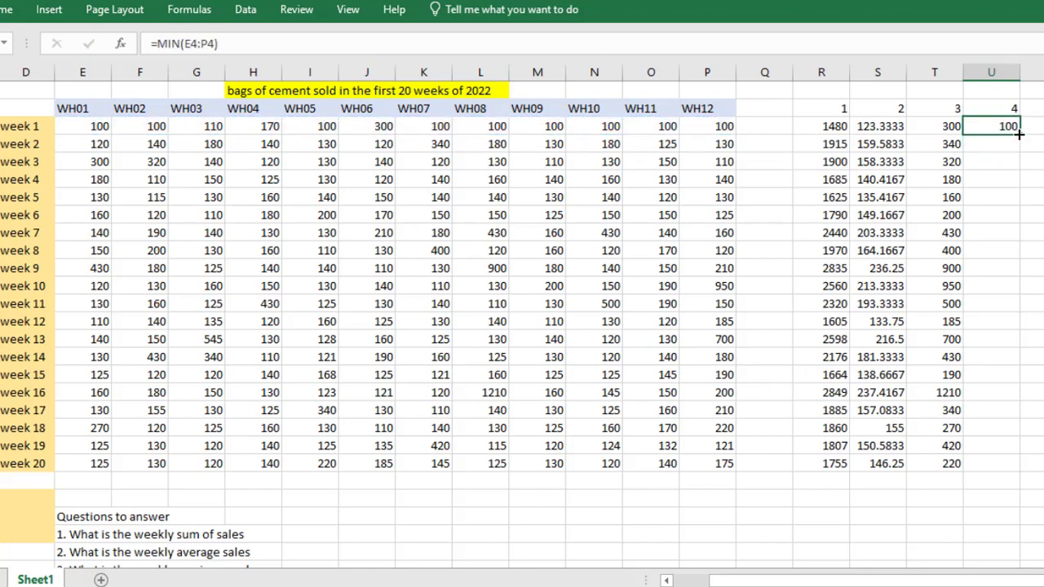
left_click_drag(1018, 135, 987, 463)
left_click_drag(987, 464, 988, 467)
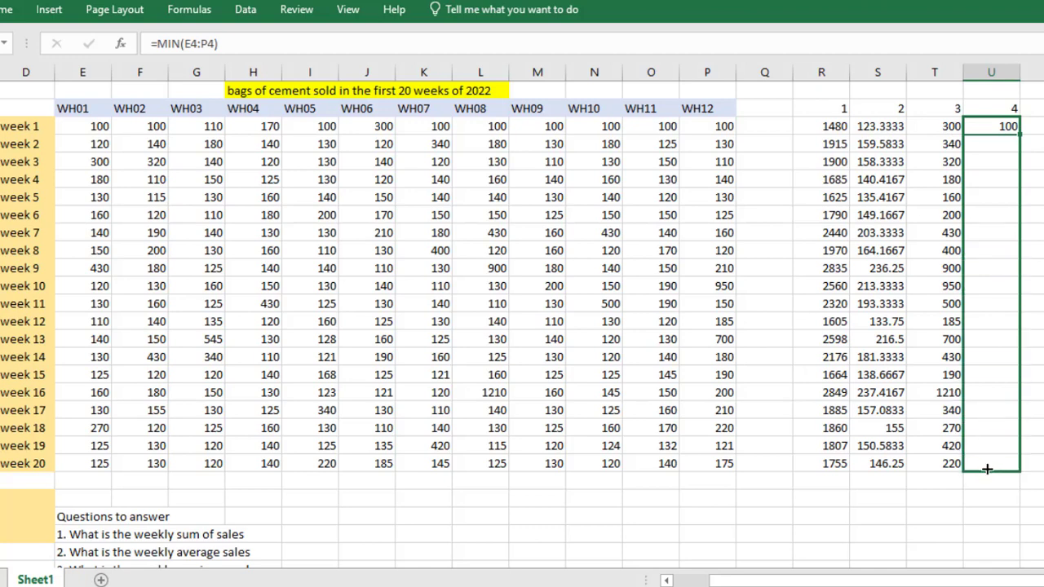
key("ctrl+d")
Calculate the average sales of warehouses 01 to 06 with =AVERAGE(E4:J4) in V4 and fill the formula down to week 20 in V23
left_click(1033, 126)
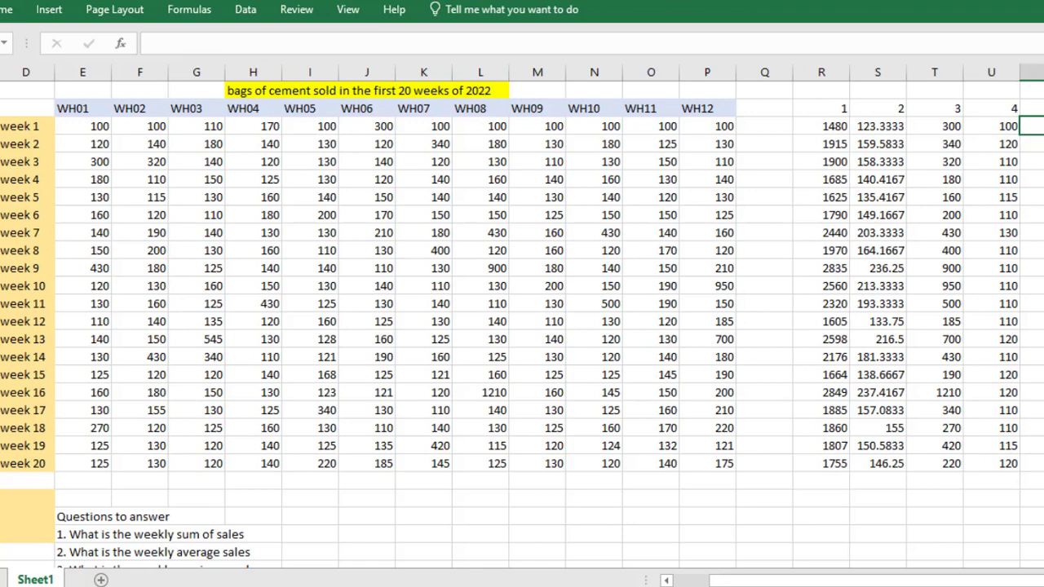
scroll(521, 321, "down", 1)
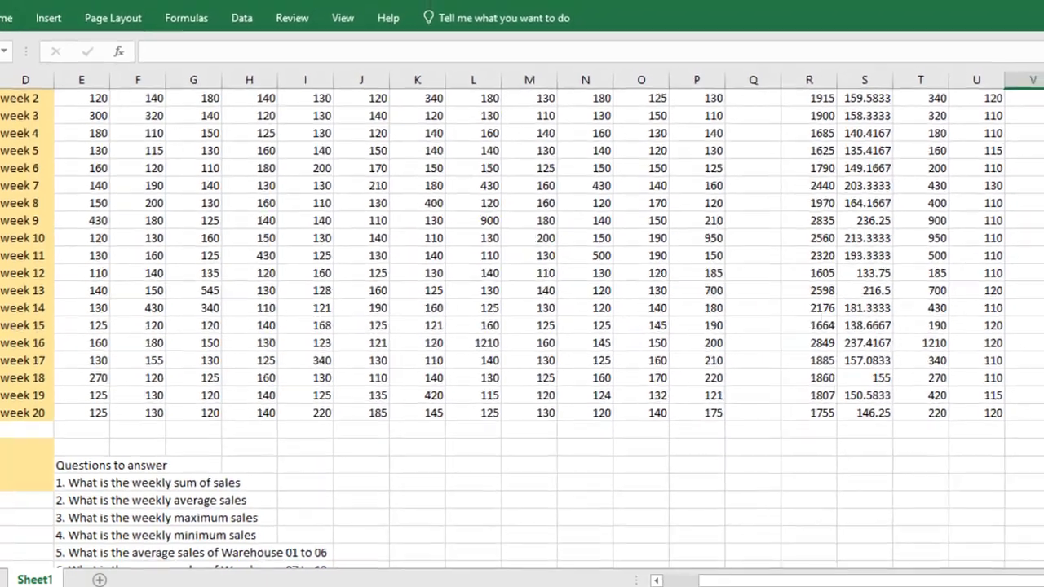
scroll(522, 322, "up", 1)
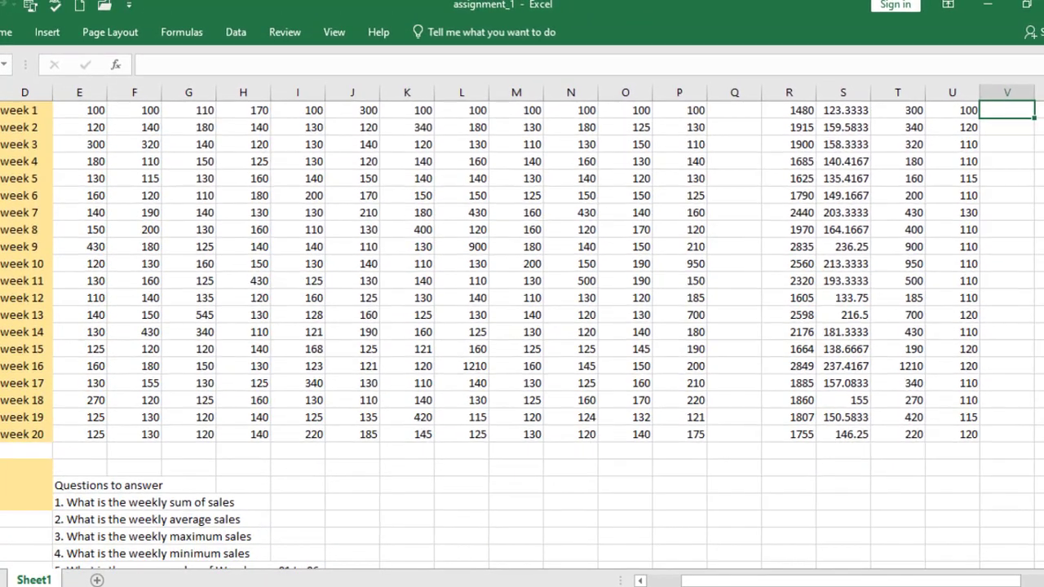
scroll(522, 322, "up", 1)
scroll(522, 321, "up", 1)
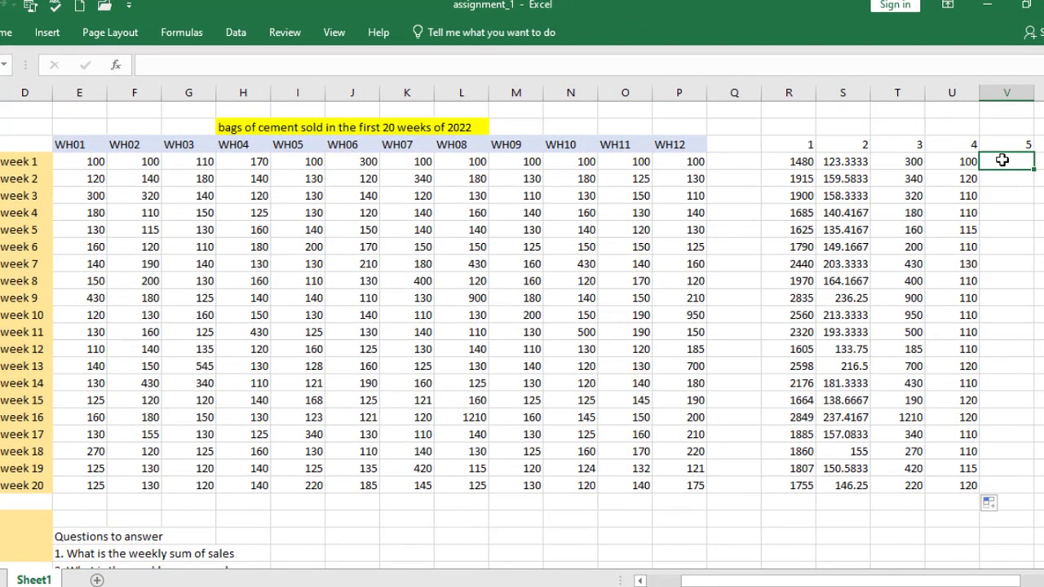
type("=aver")
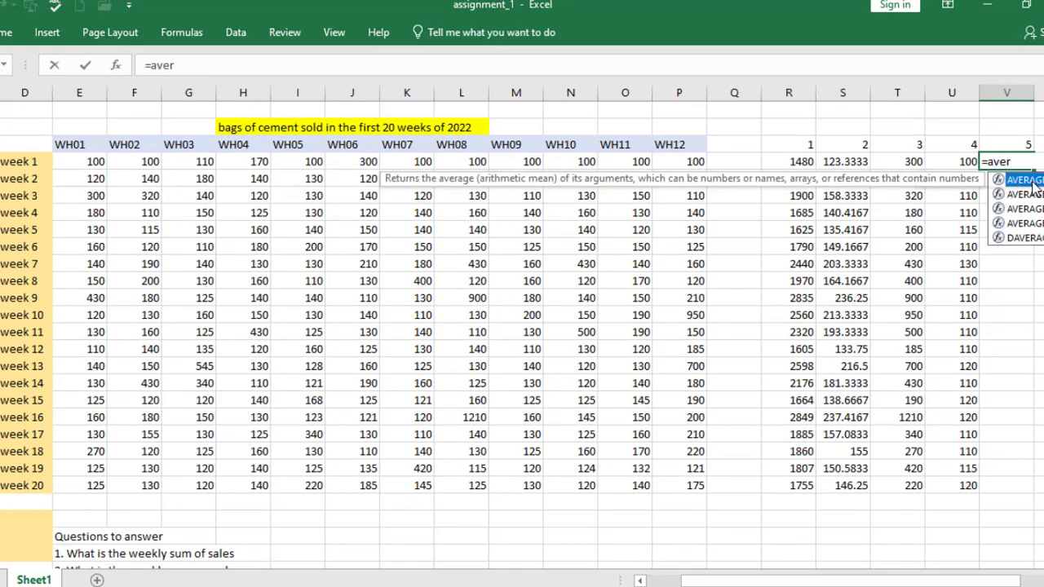
key("Tab")
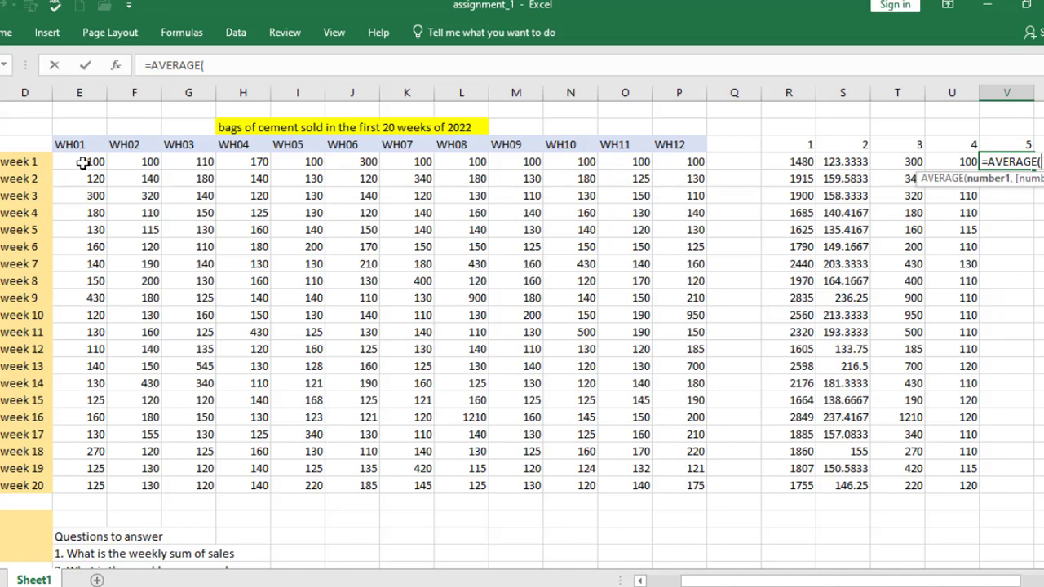
left_click_drag(84, 161, 351, 162)
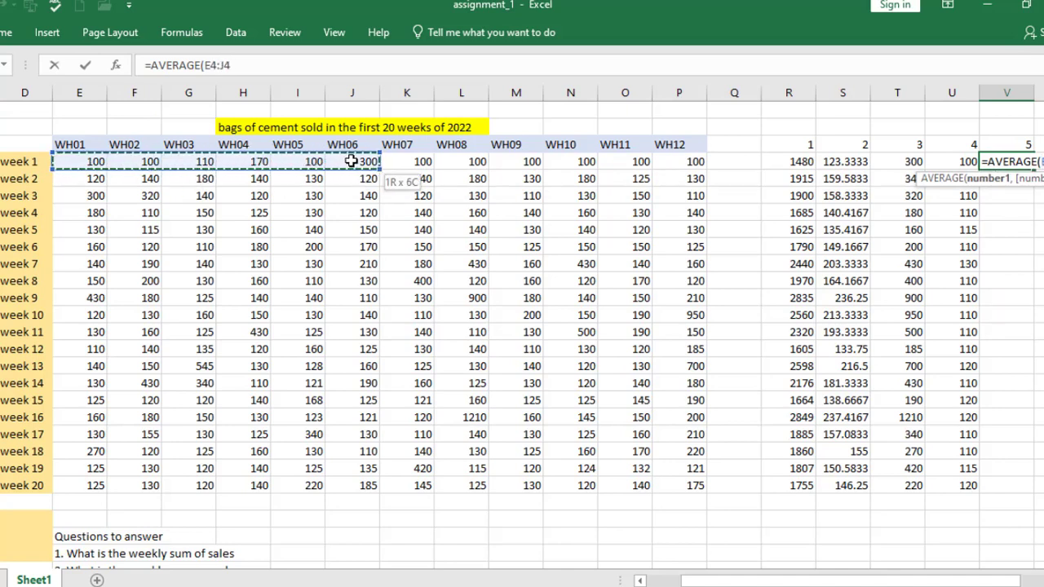
type(")")
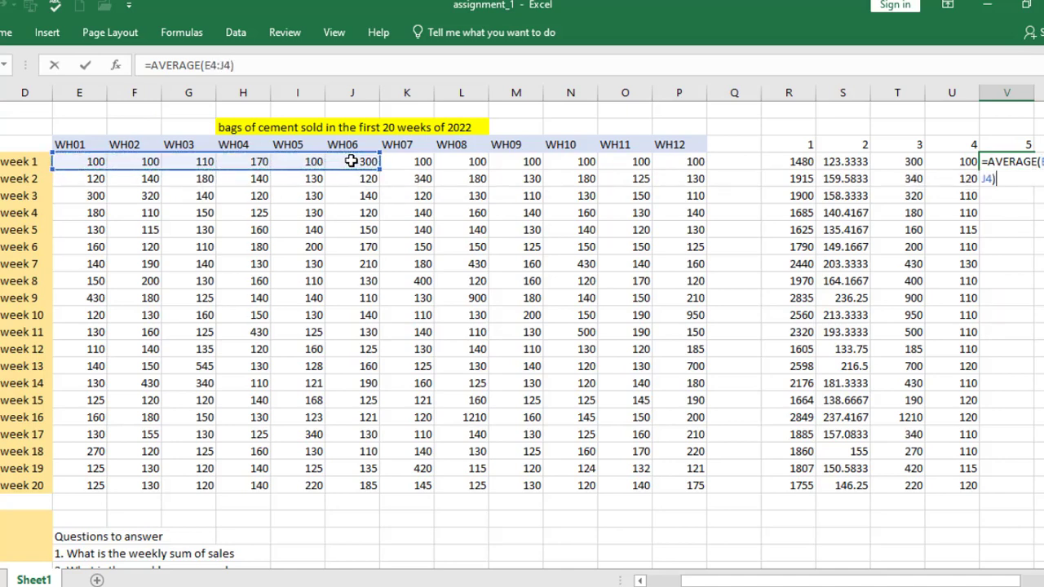
key("Return")
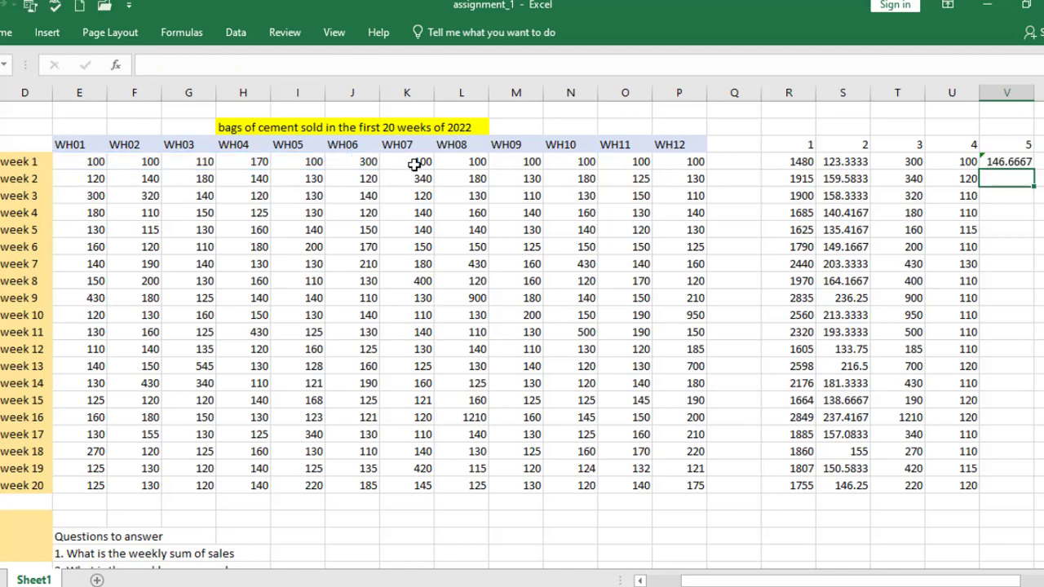
left_click(1008, 163)
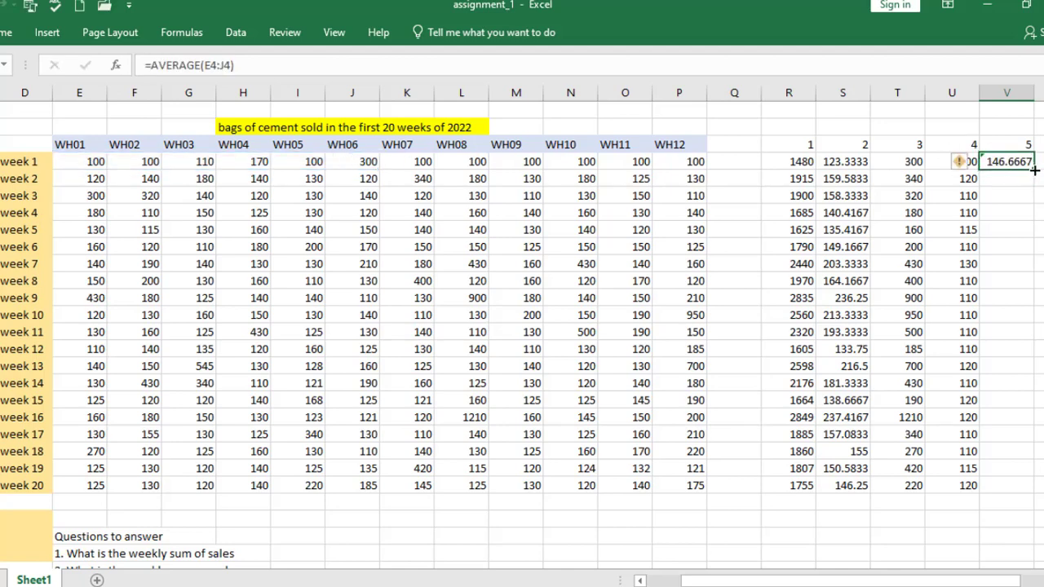
left_click_drag(1033, 170, 1024, 488)
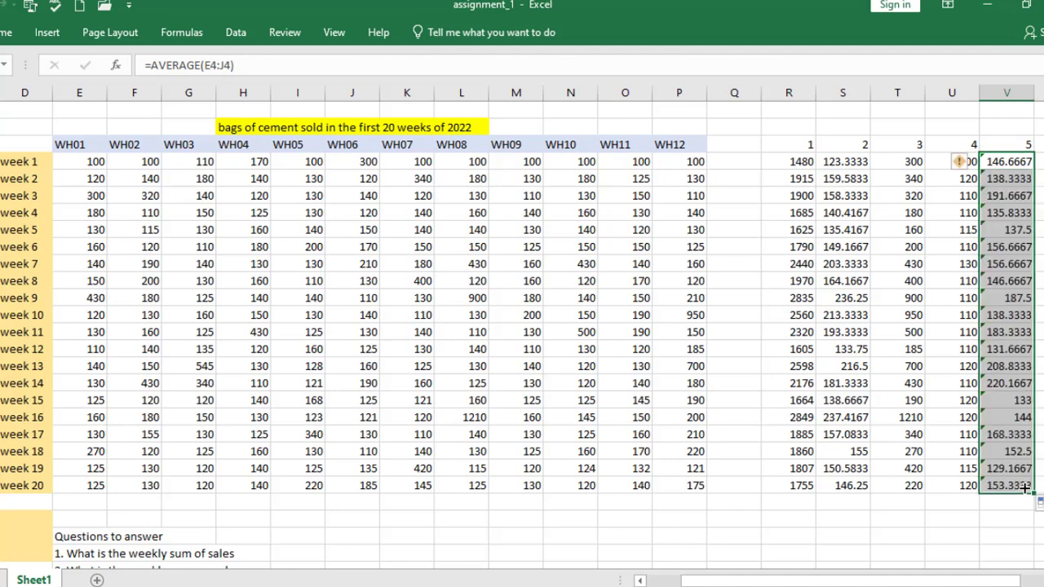
Ignore the omitted-adjacent-cells formula errors flagged in V4, V5 and V6
left_click(1042, 162)
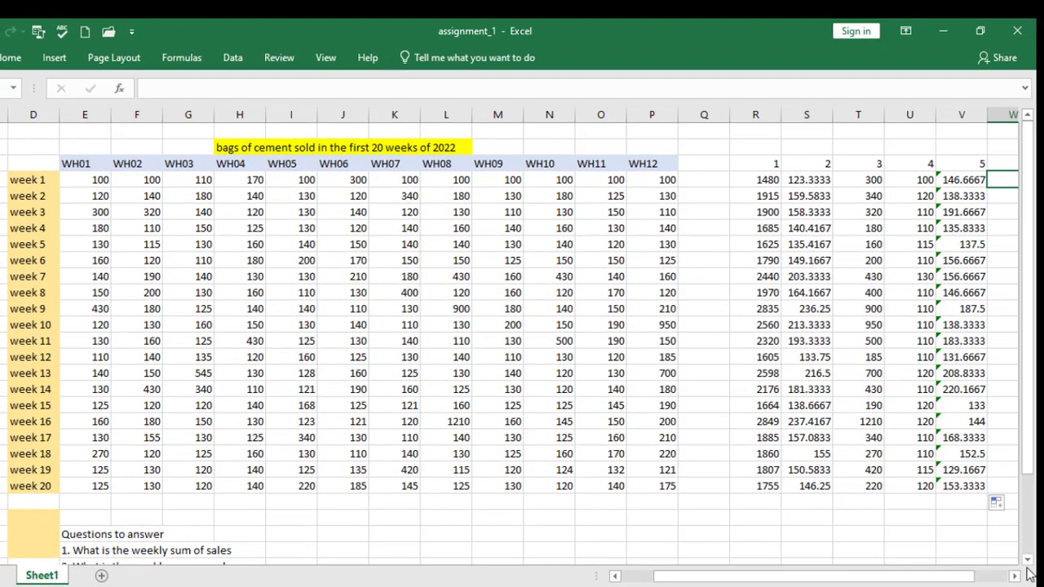
left_click(1014, 576)
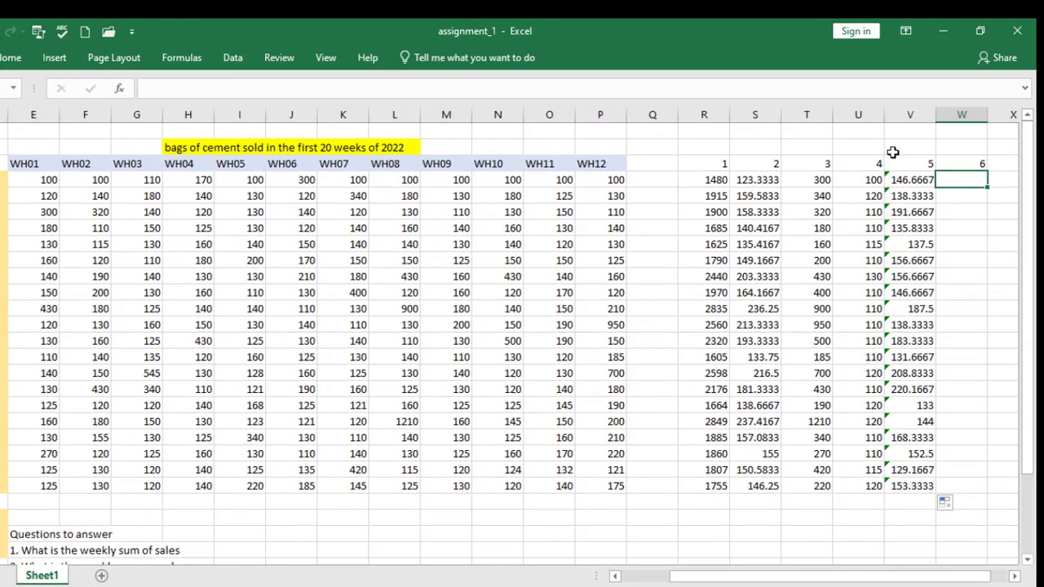
left_click(899, 178)
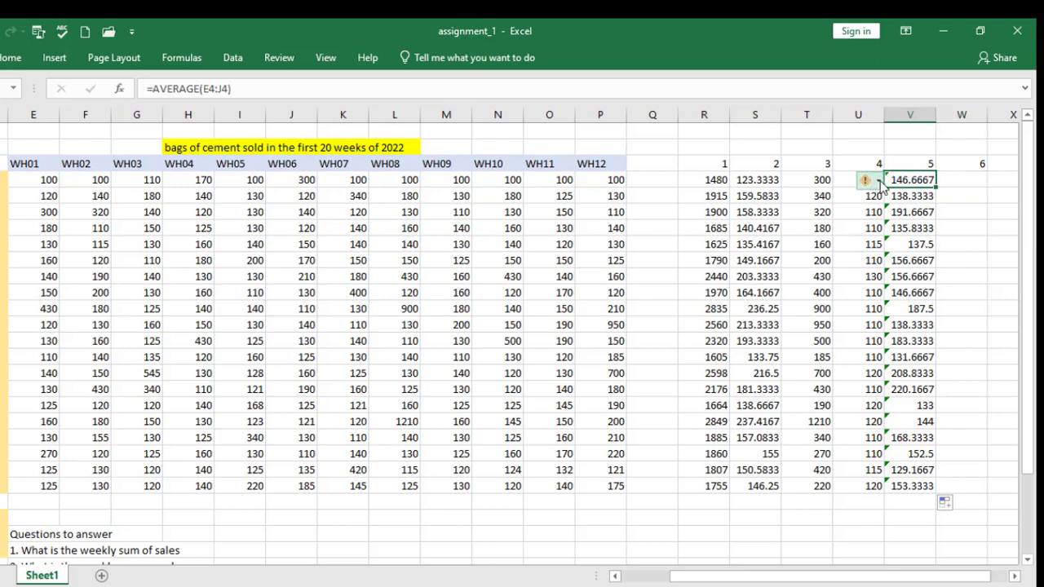
left_click(878, 183)
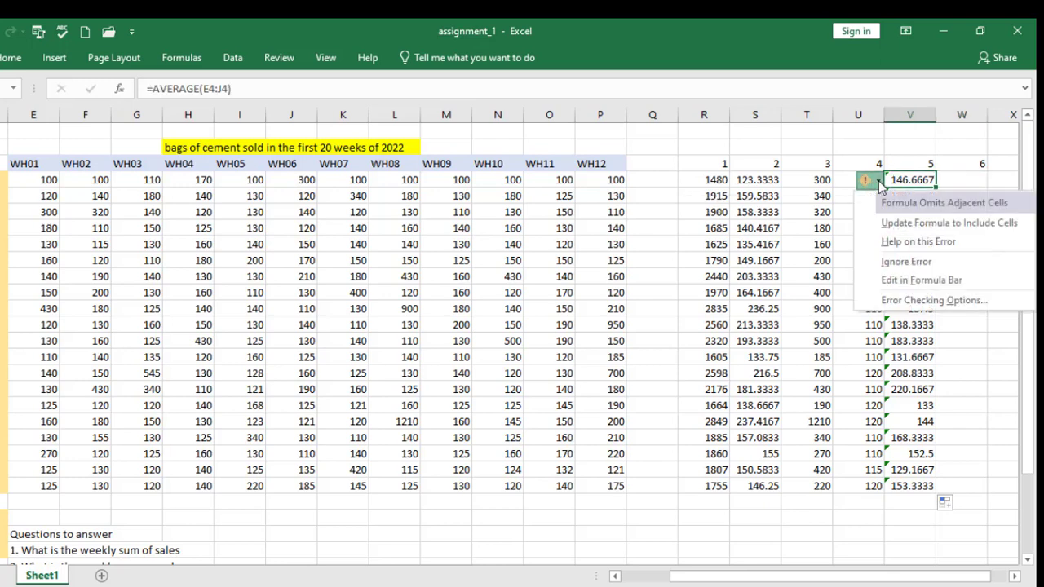
left_click(901, 262)
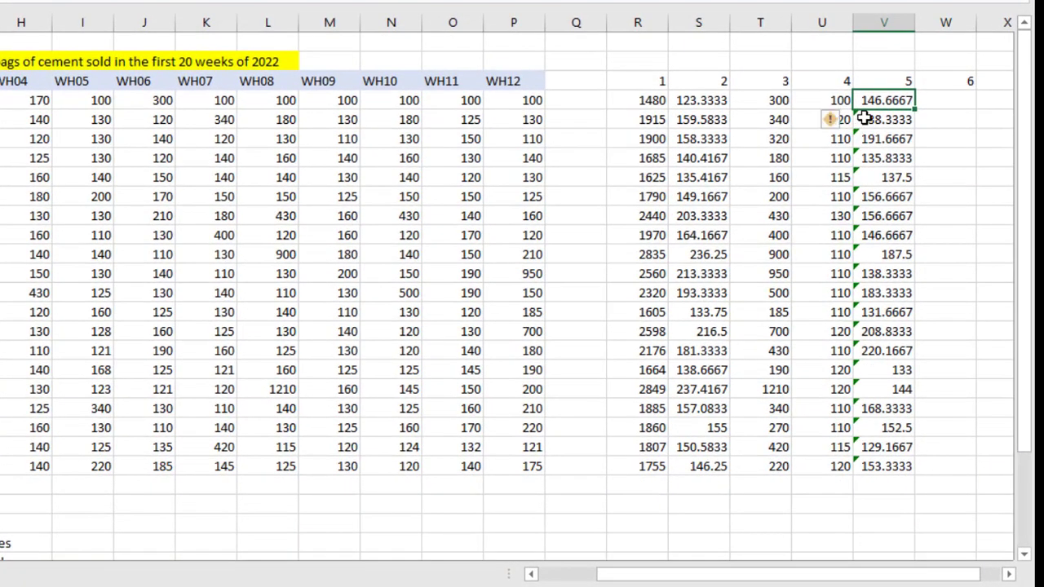
left_click(890, 187)
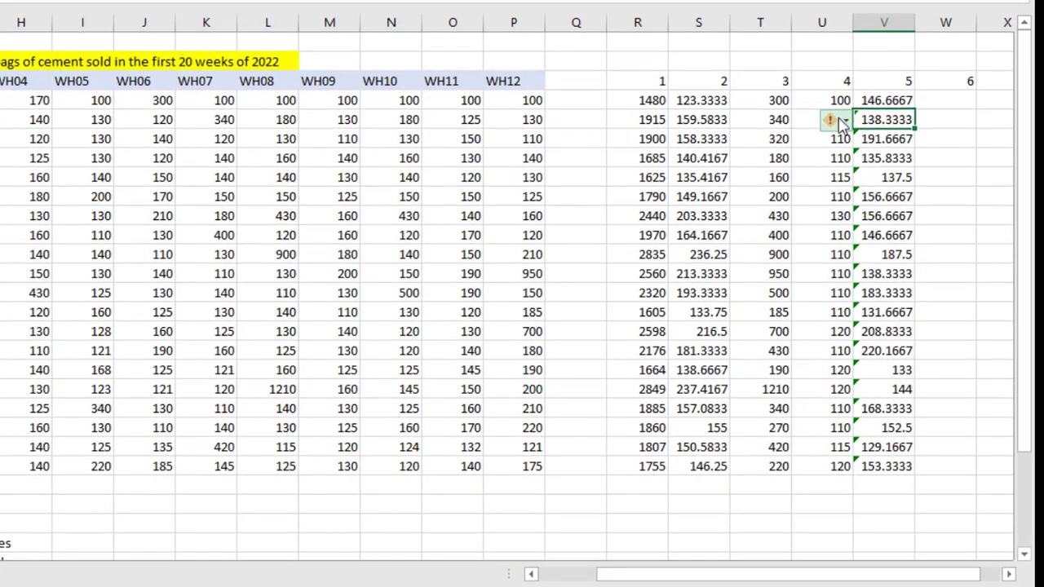
left_click(846, 122)
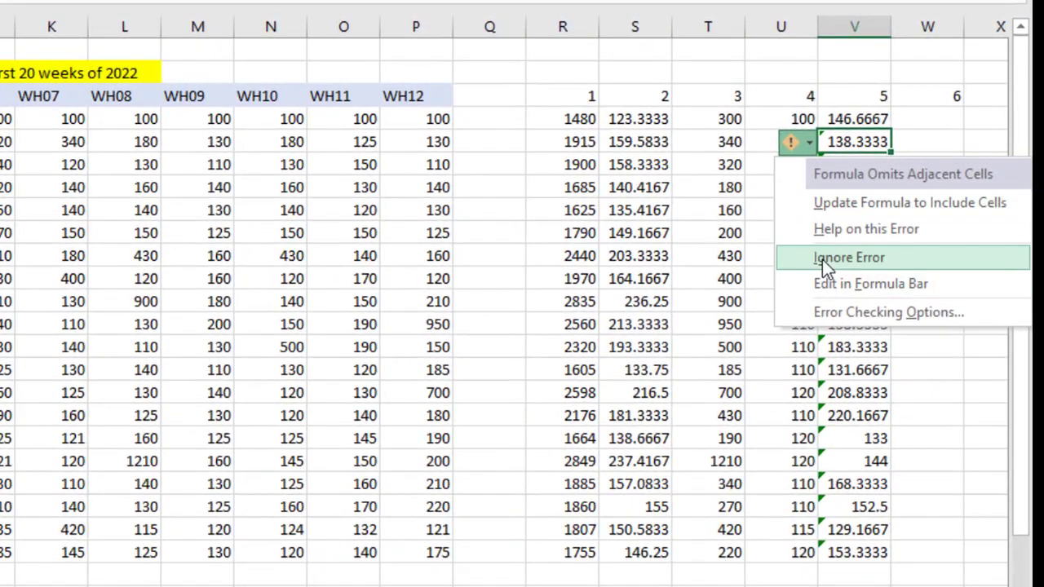
left_click(822, 259)
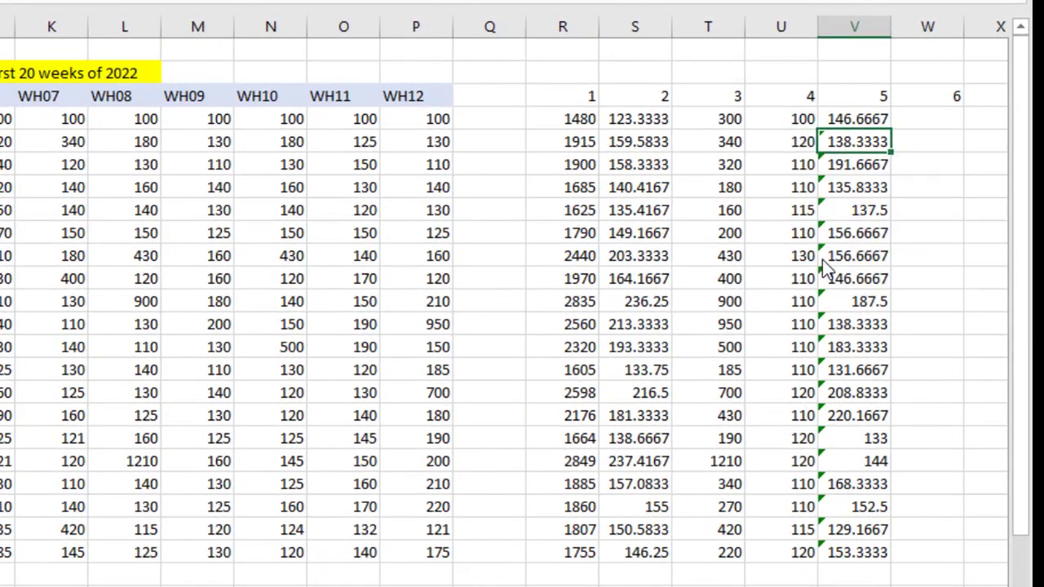
left_click(824, 164)
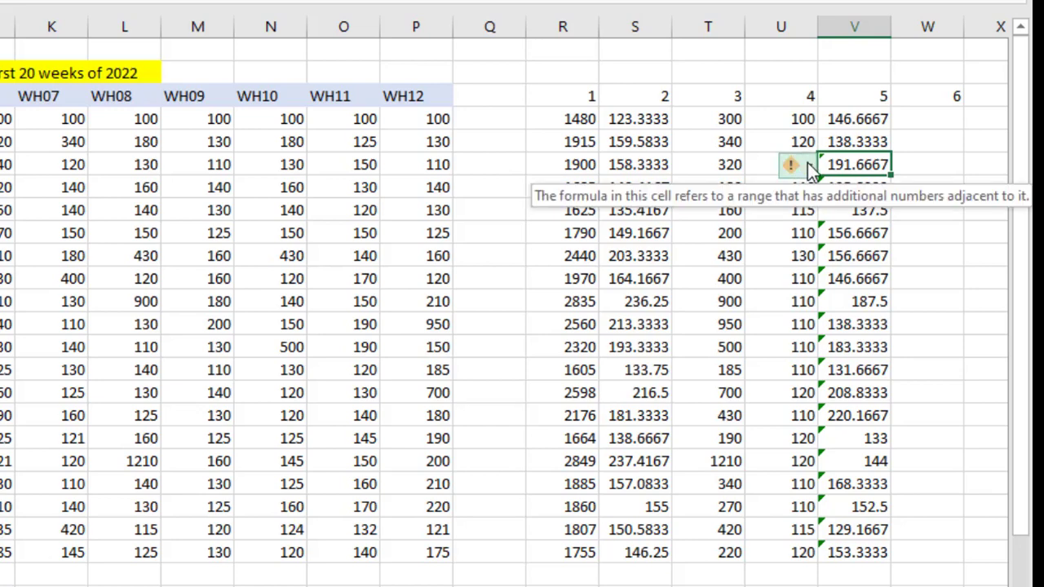
left_click(807, 165)
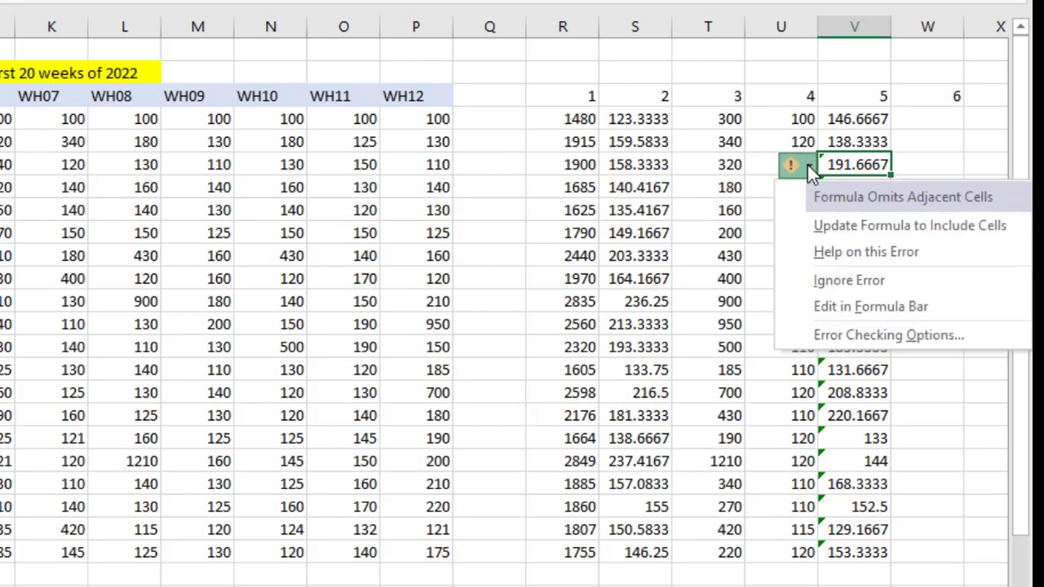
left_click(822, 280)
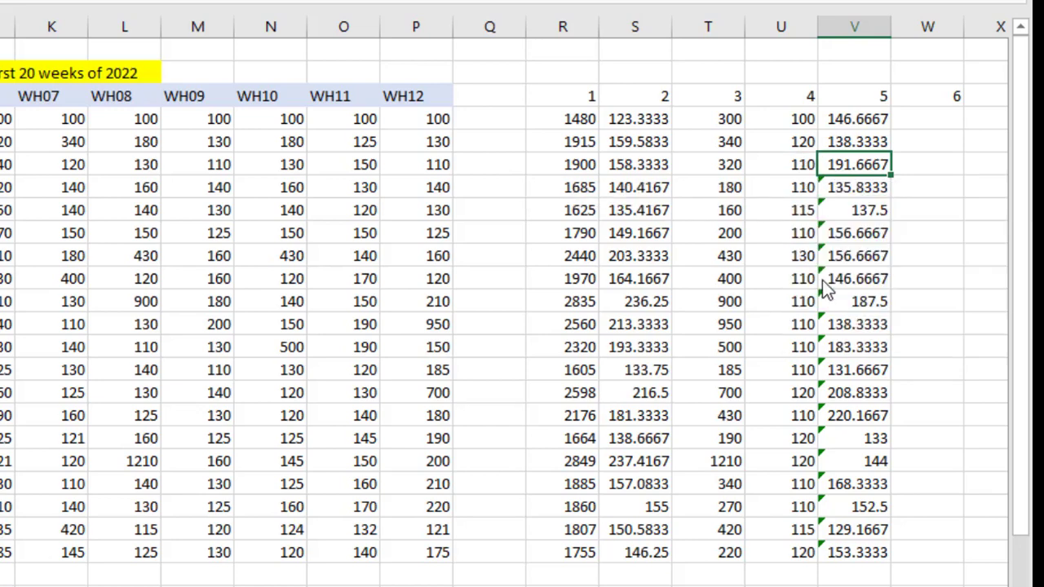
Calculate the average sales of warehouses 07 to 12 with =AVERAGE(K4:P4) in W4 and fill the formula down to week 20 in W23
left_click(926, 121)
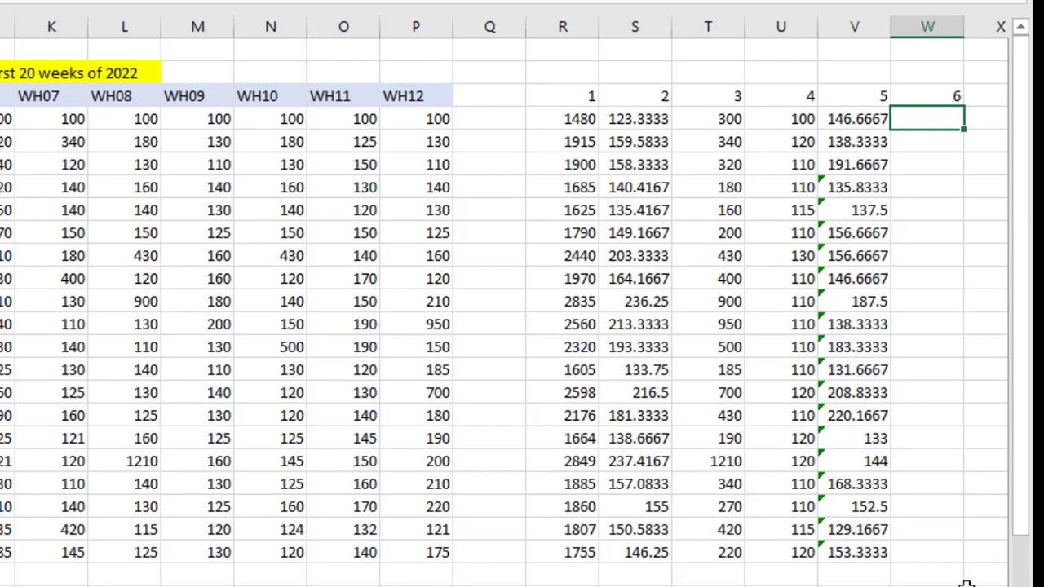
scroll(504, 318, "down", 1)
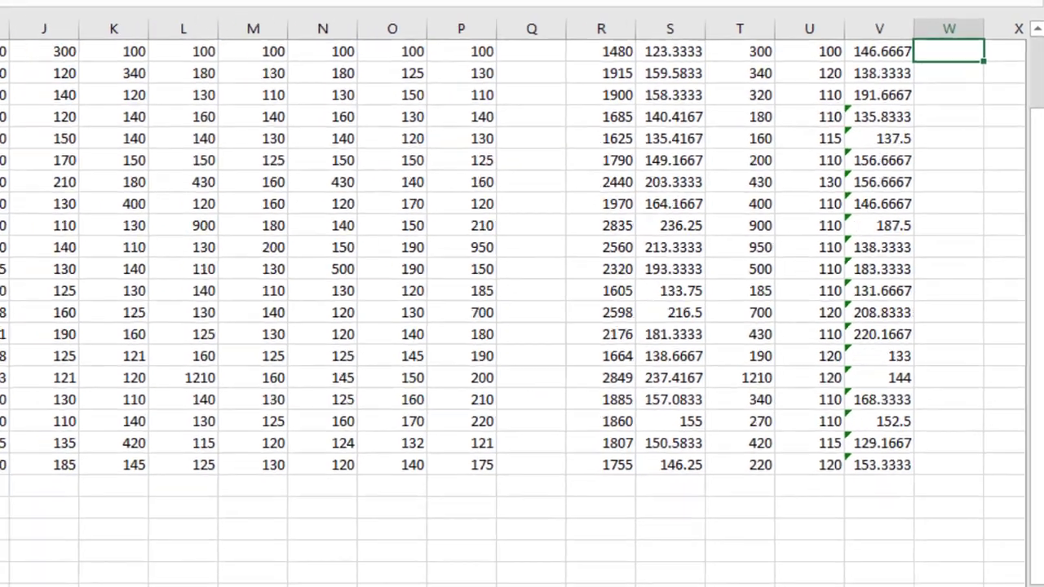
scroll(522, 277, "down", 1)
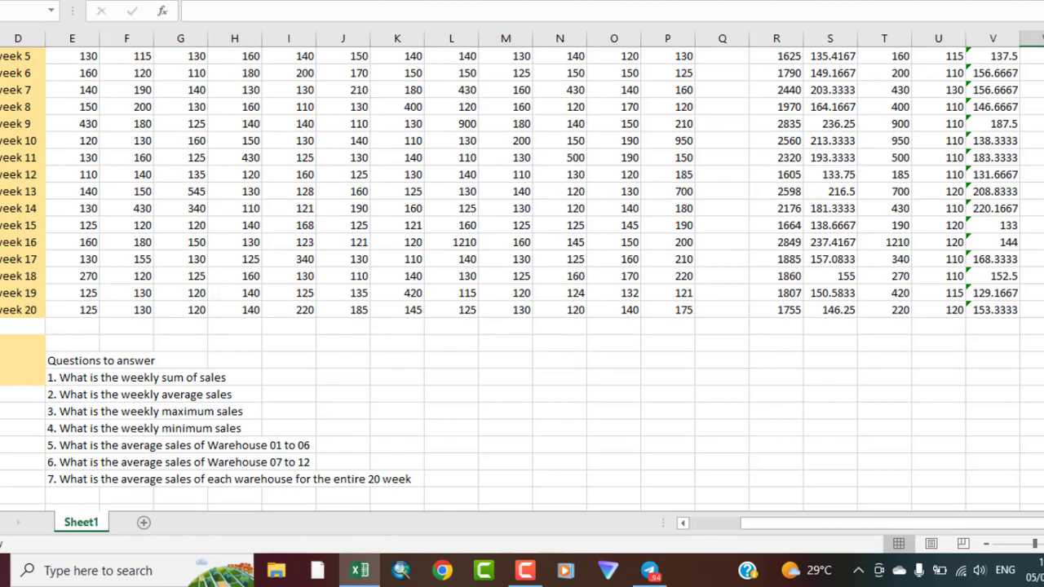
scroll(522, 277, "up", 3)
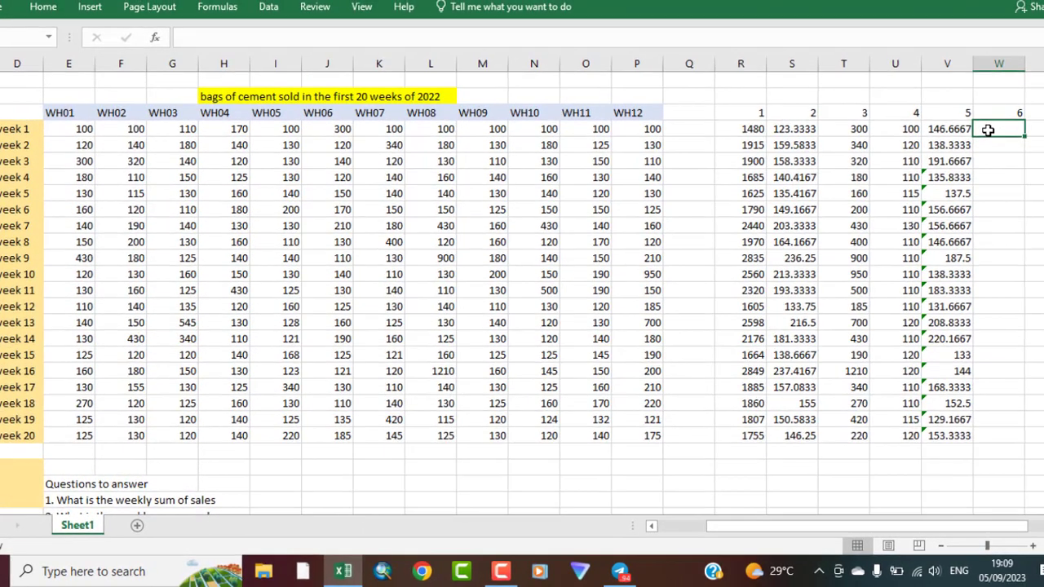
type("=aver")
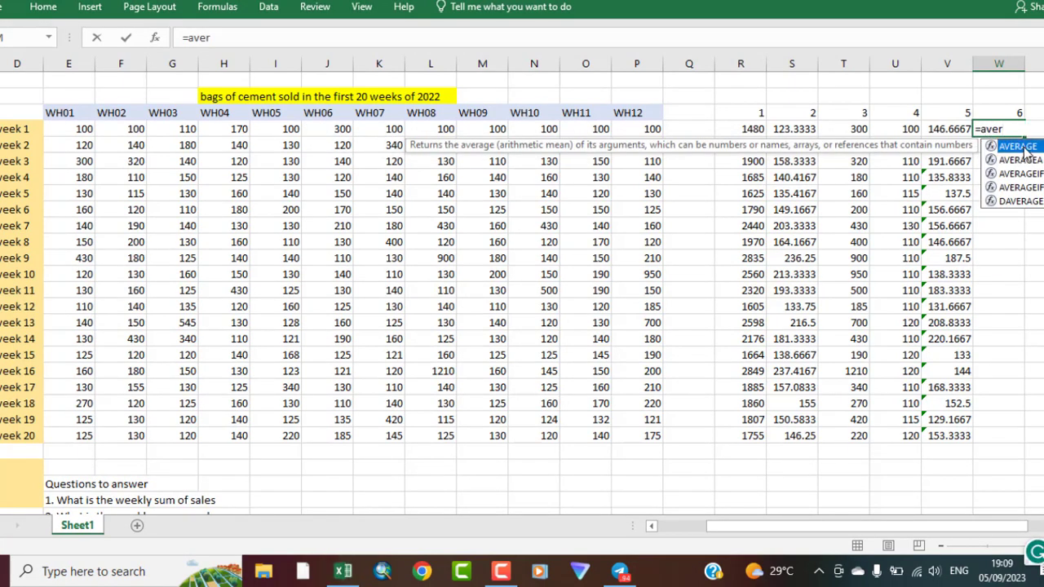
double_click(1023, 147)
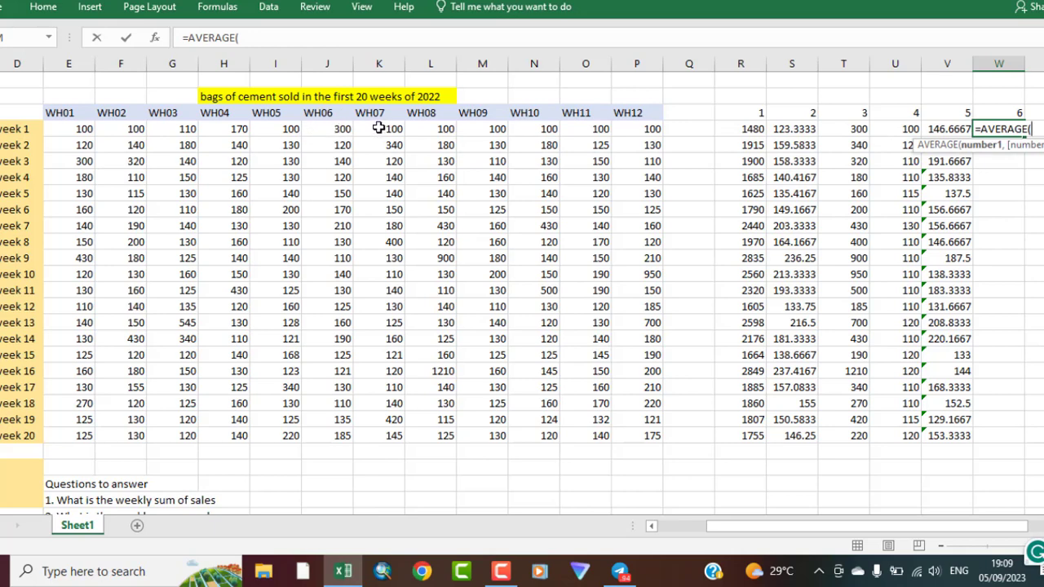
left_click_drag(380, 128, 630, 128)
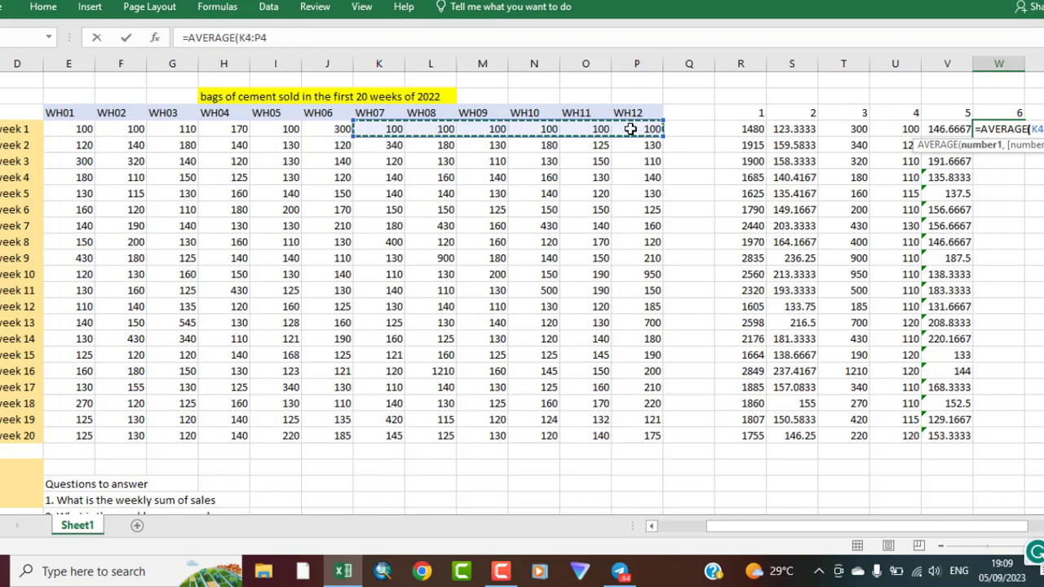
type(")")
key("Return")
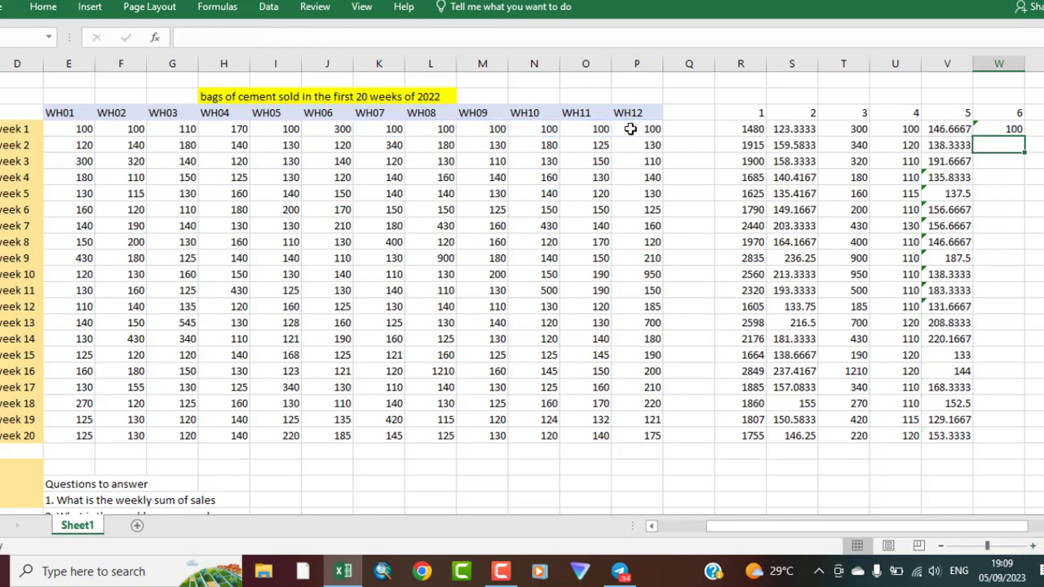
left_click(1009, 130)
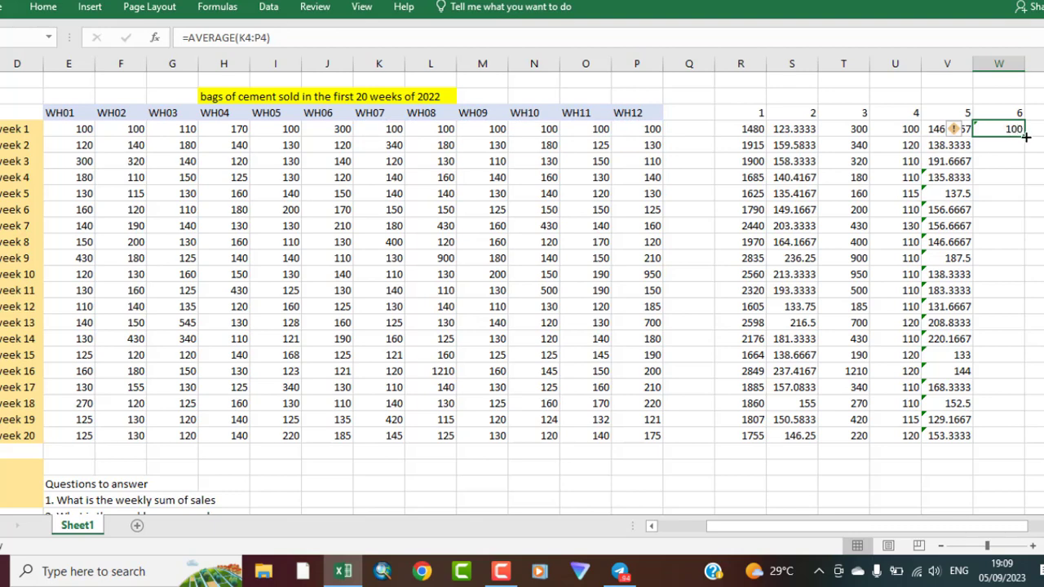
left_click_drag(1025, 137, 998, 443)
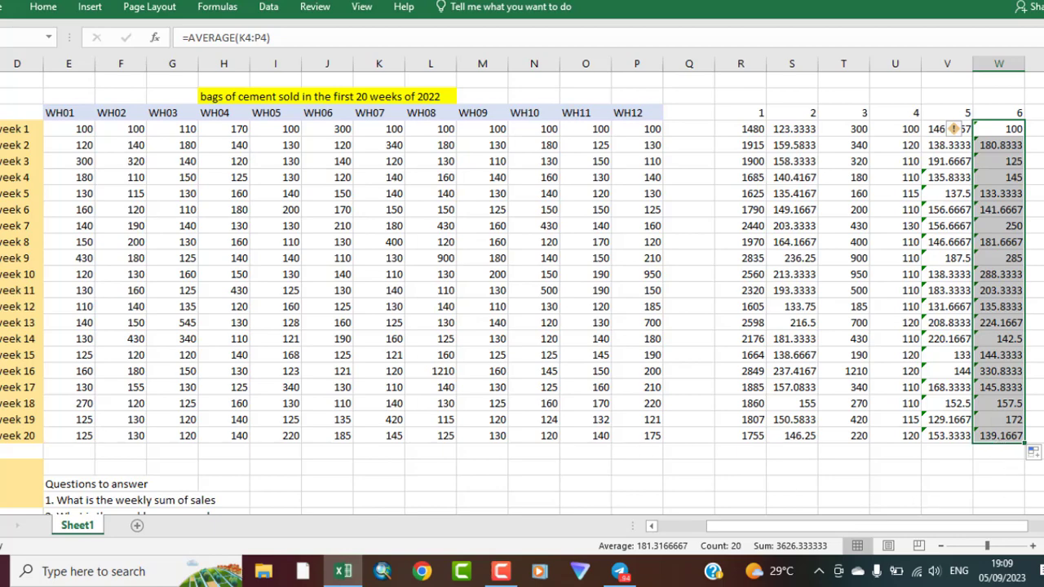
Calculate the 20-week average of each warehouse with =AVERAGE(E4:E23) in E24 and fill the formula across to WH12 in P24
scroll(521, 294, "down", 4)
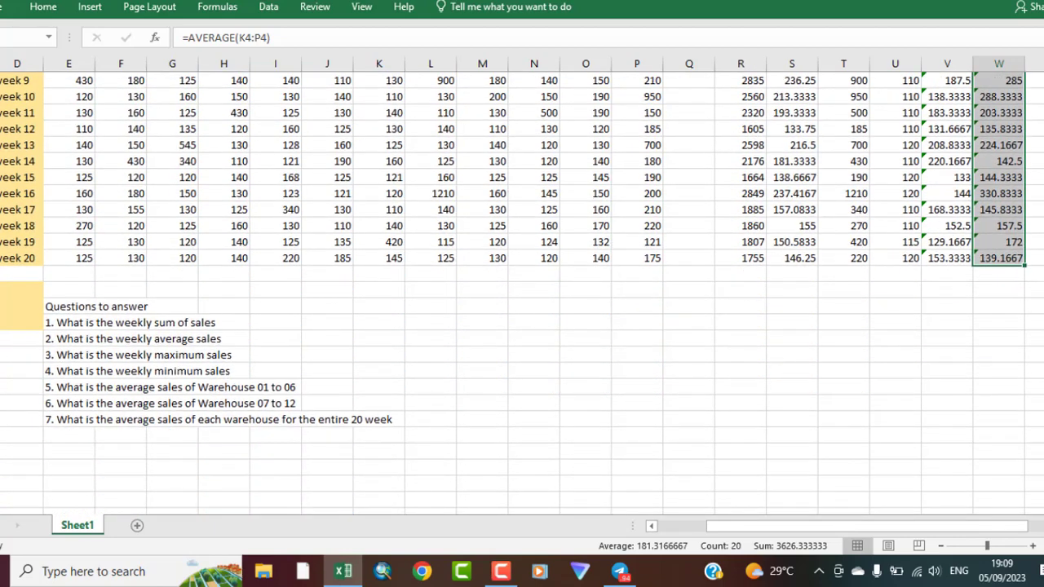
scroll(522, 294, "down", 1)
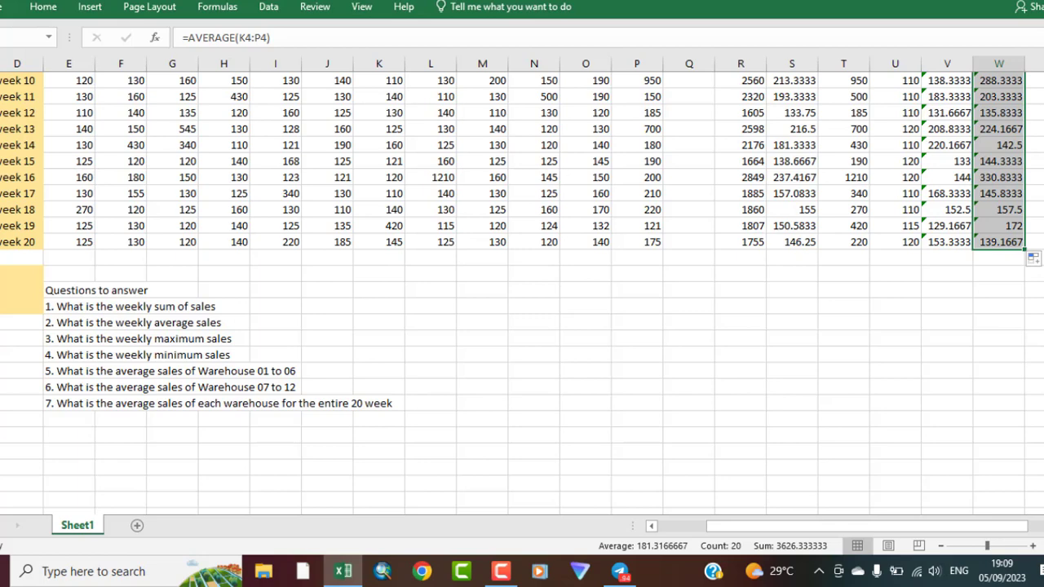
left_click(70, 258)
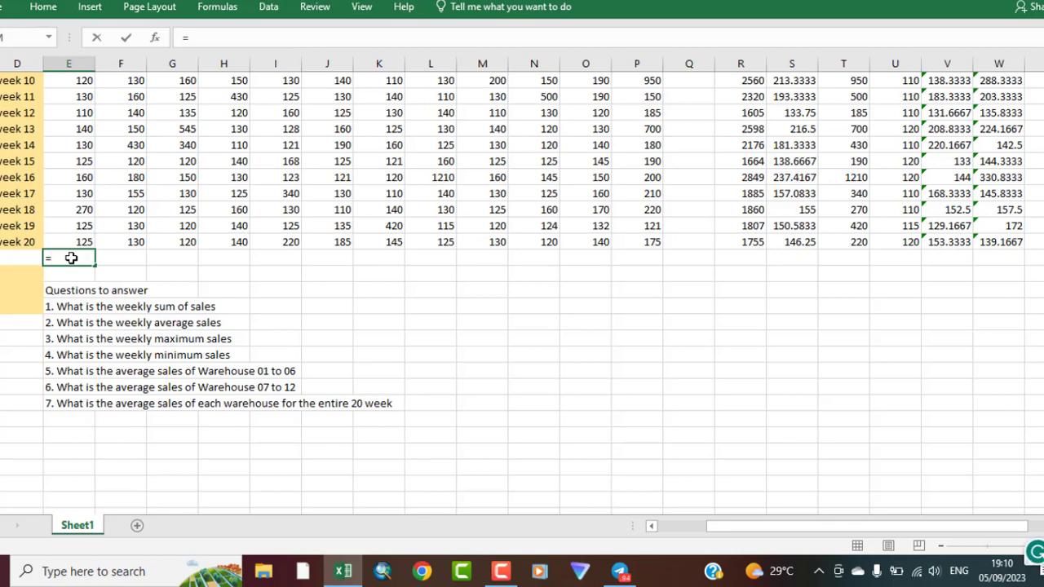
type("=")
scroll(521, 292, "up", 4)
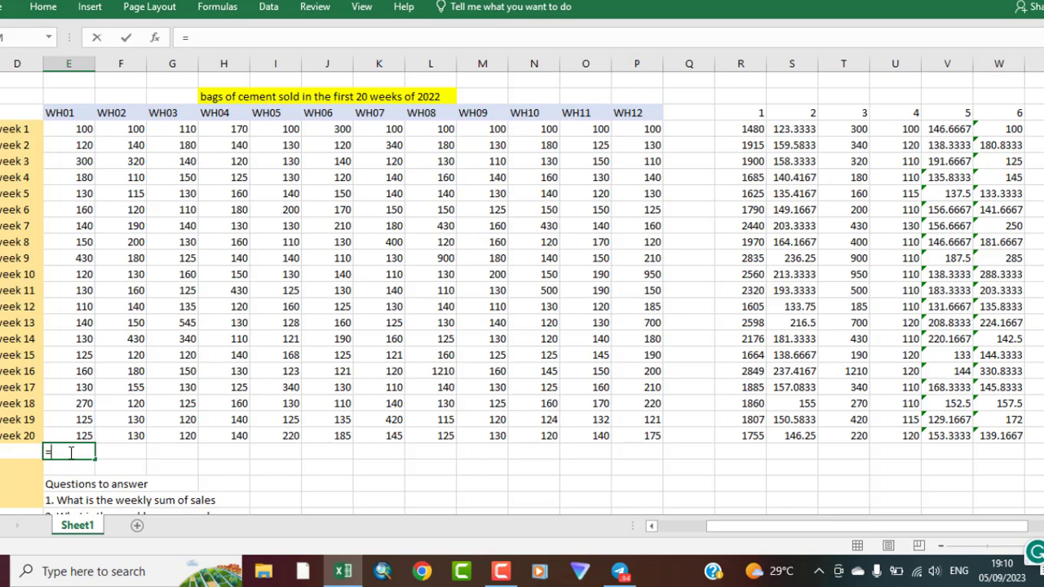
type("aver")
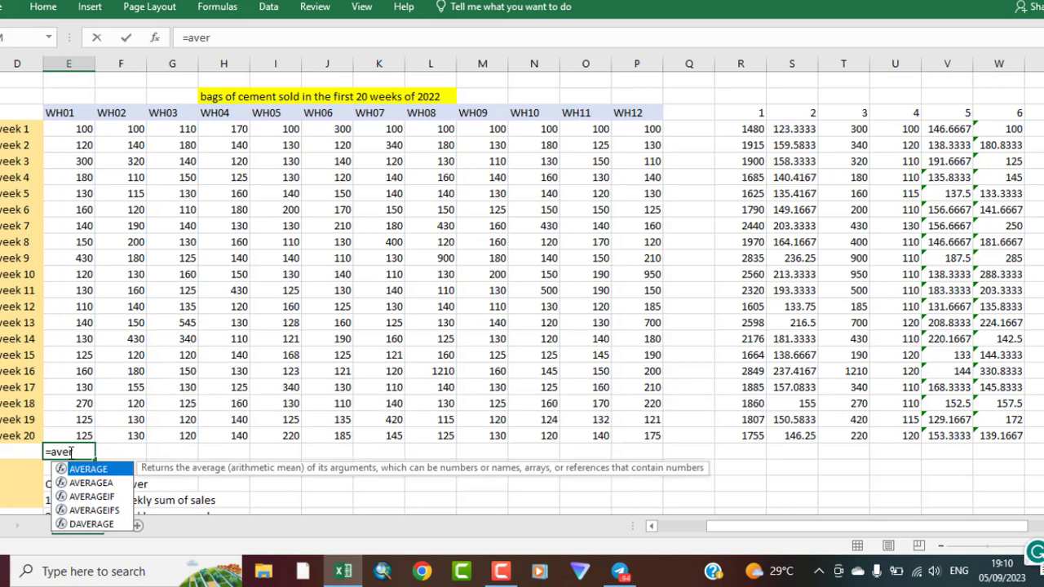
double_click(90, 470)
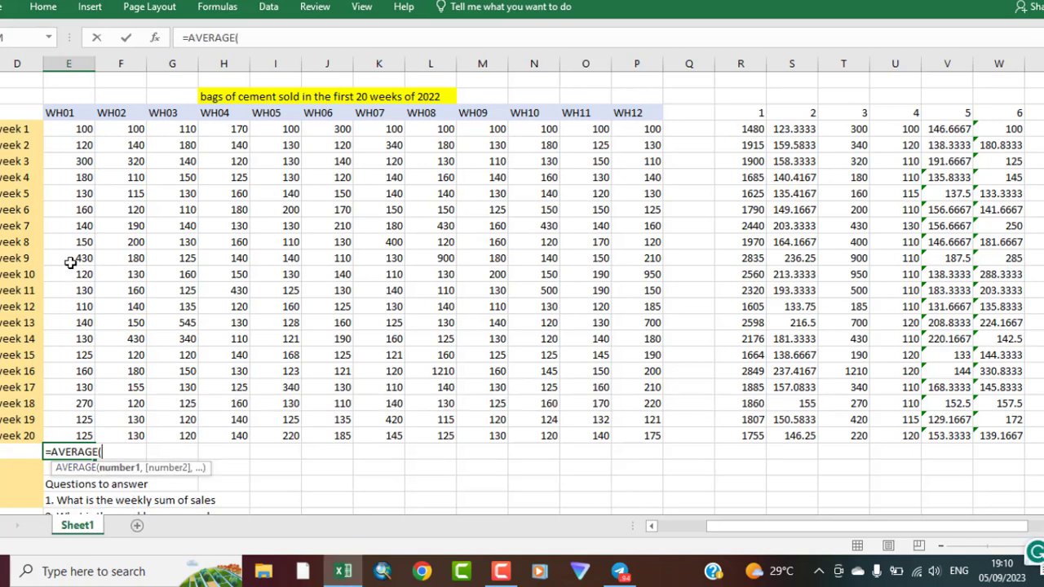
left_click_drag(78, 129, 83, 433)
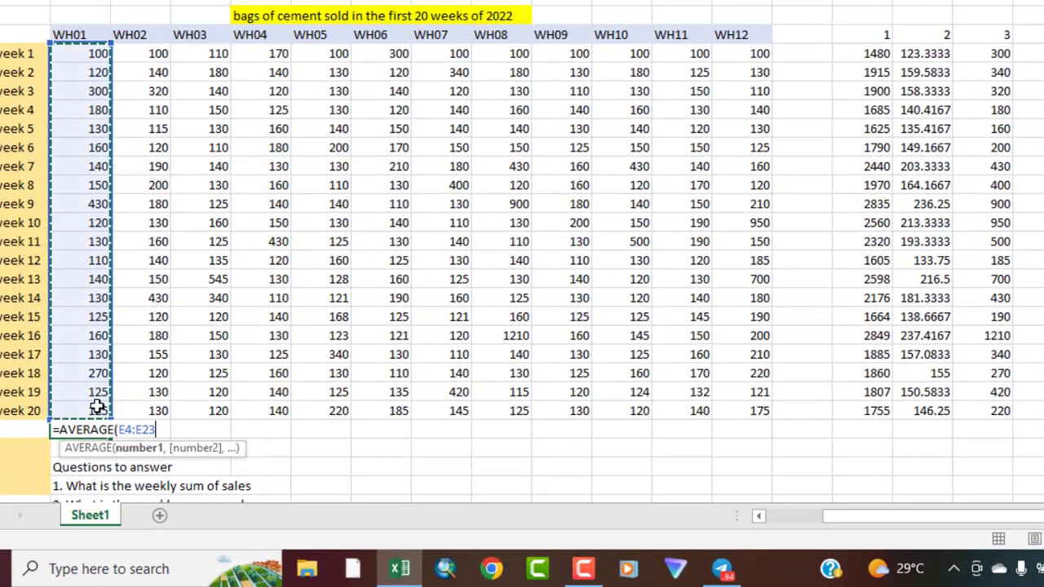
type(")")
key("Return")
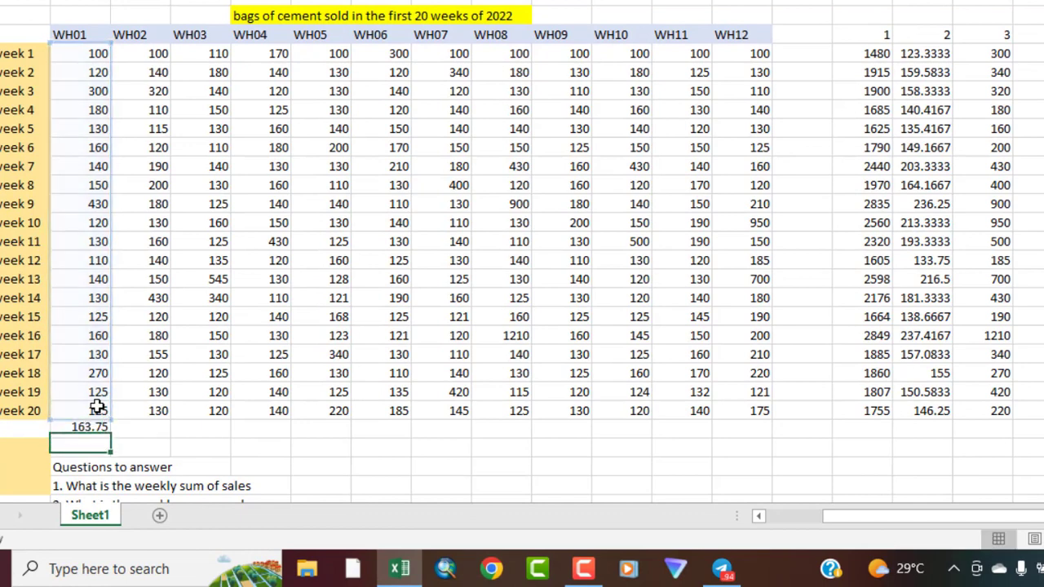
left_click(88, 431)
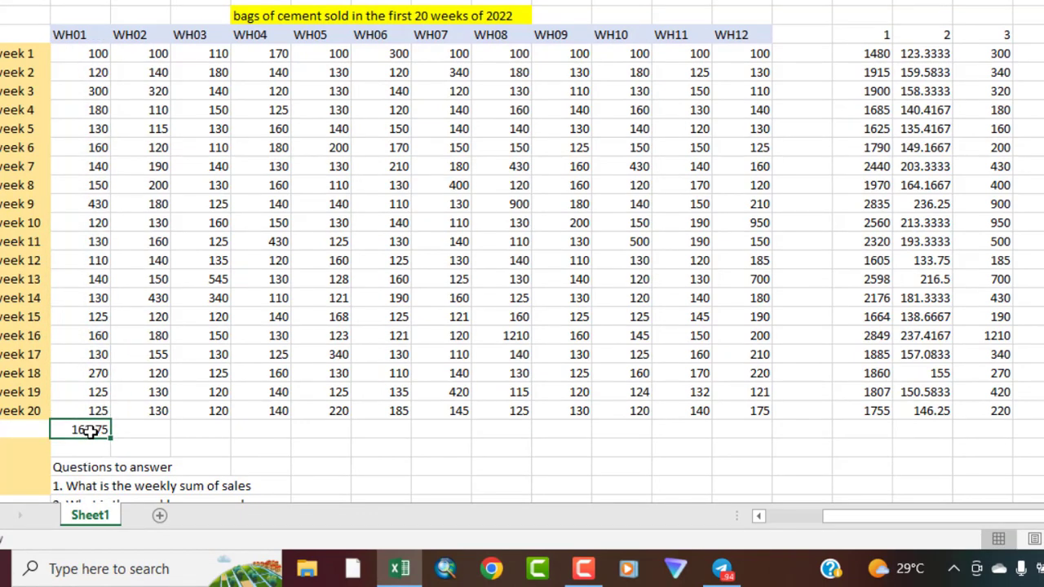
left_click_drag(111, 438, 767, 455)
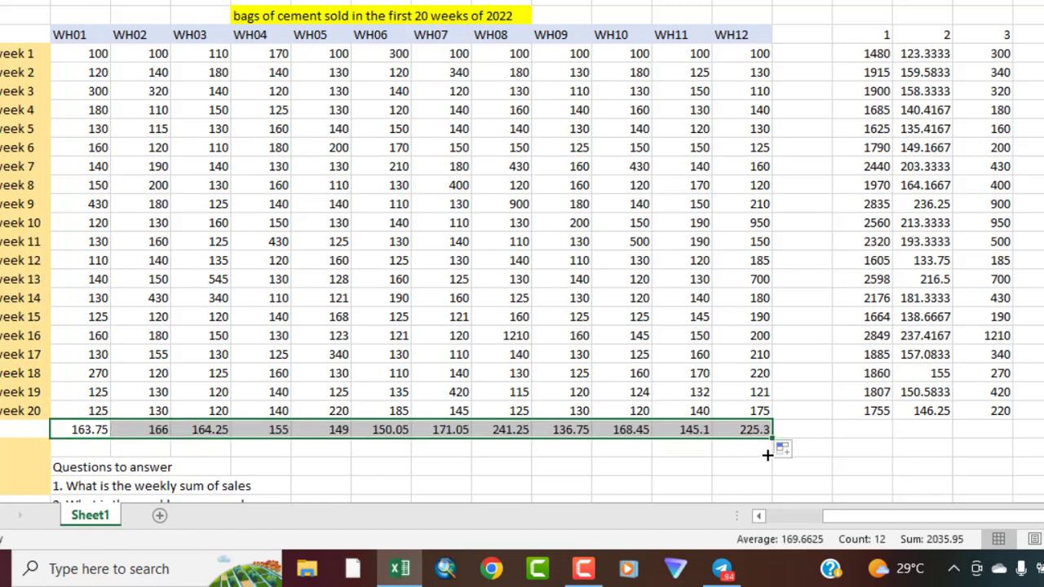
left_click(24, 430)
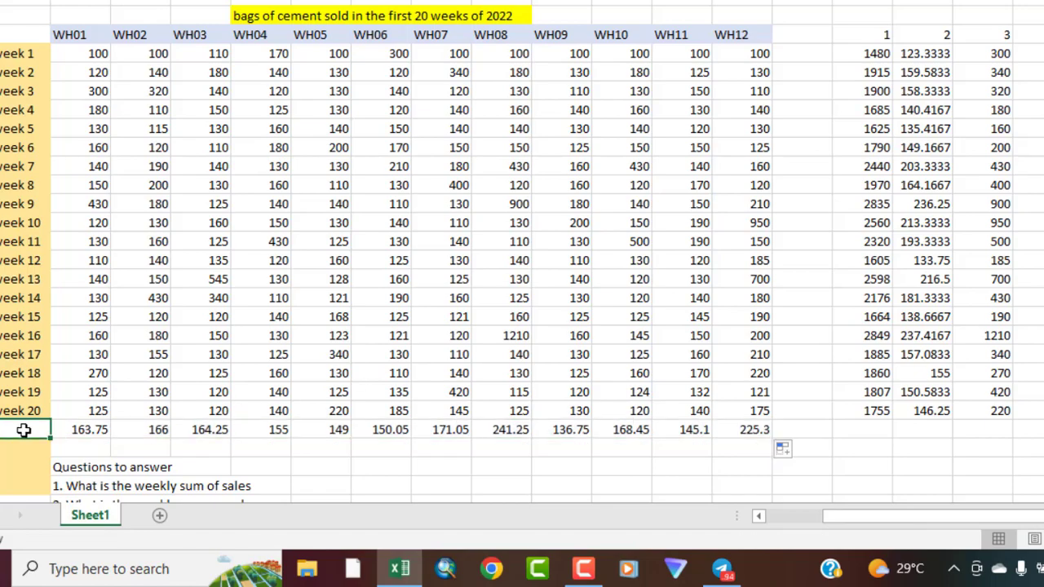
type("7")
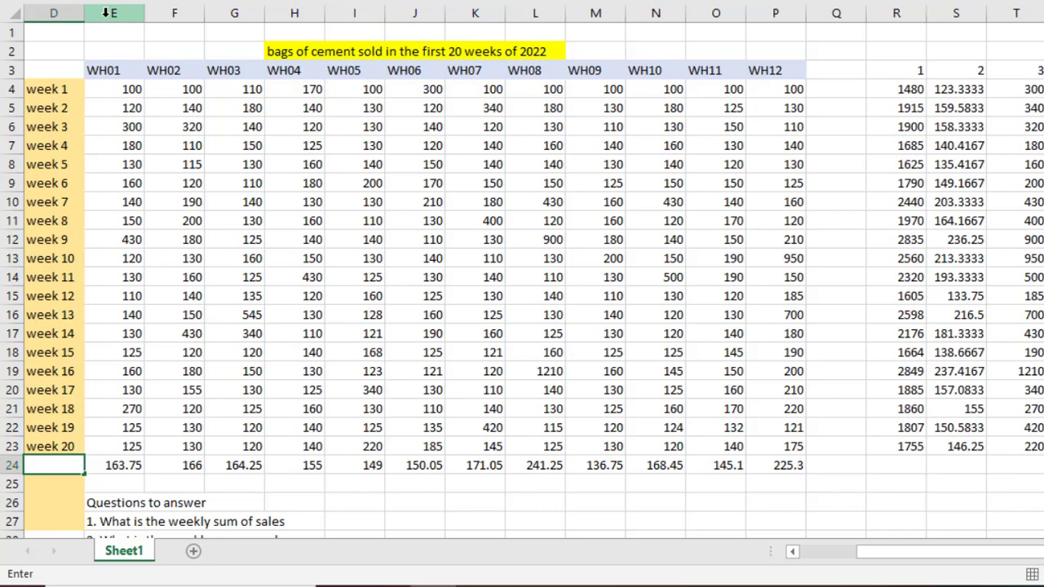
key("Escape")
Insert a blank column before the WH01 column, between the week labels and the sales data
left_click(106, 12)
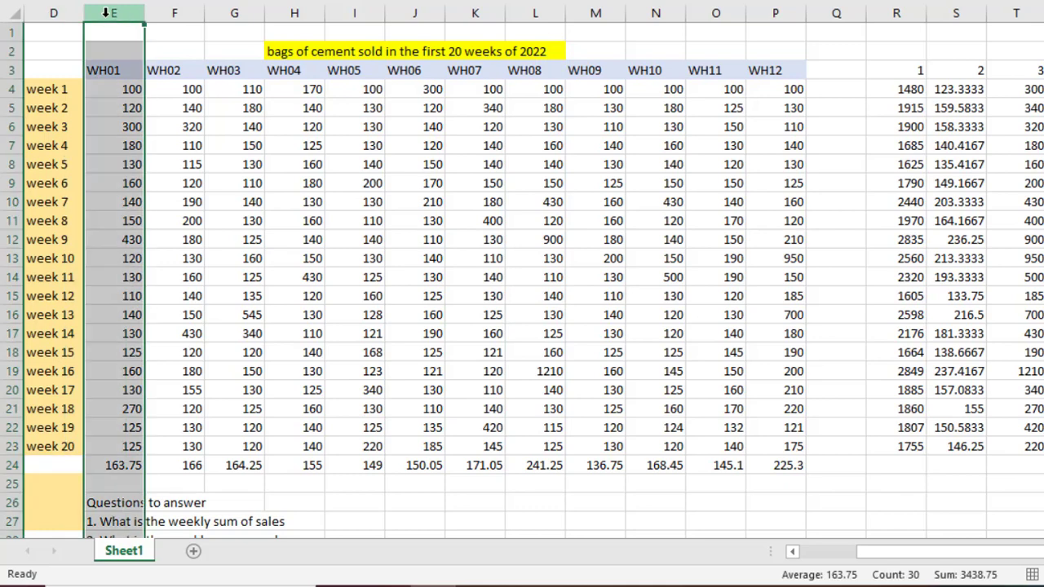
right_click(106, 12)
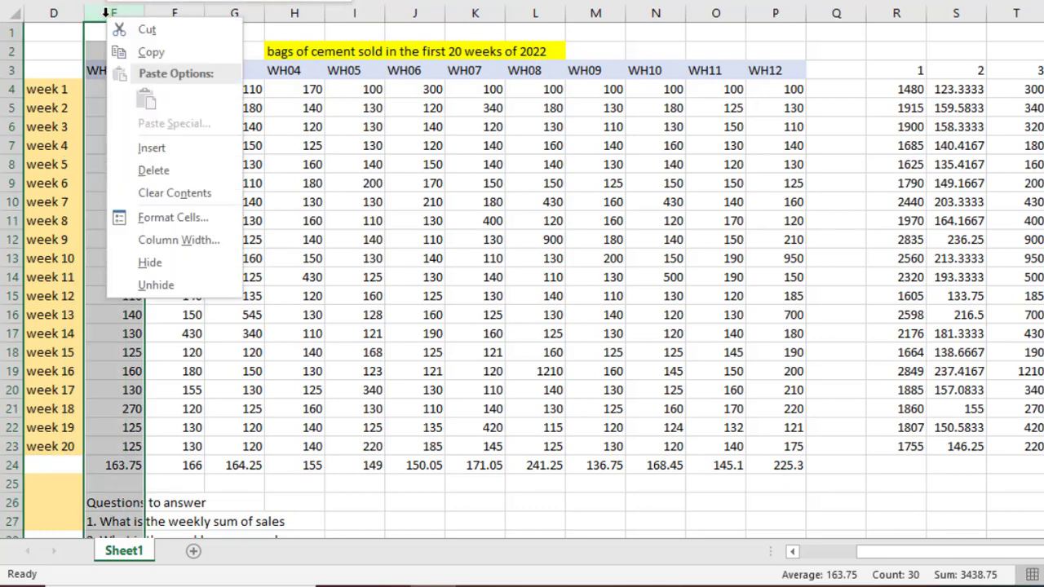
key("Escape")
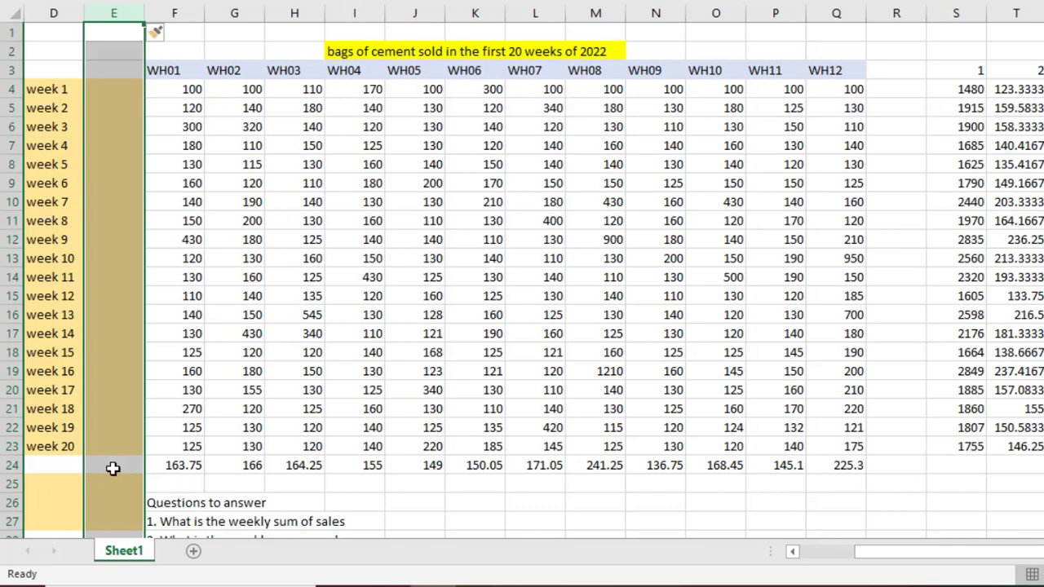
Label the row of 20-week warehouse averages with question number 7 in E24
left_click(113, 467)
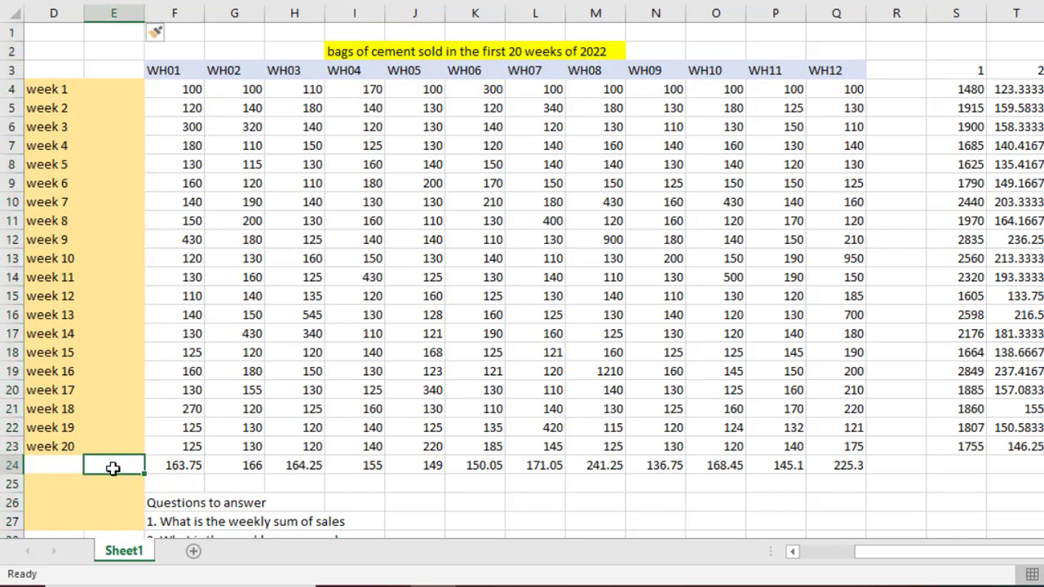
type("7")
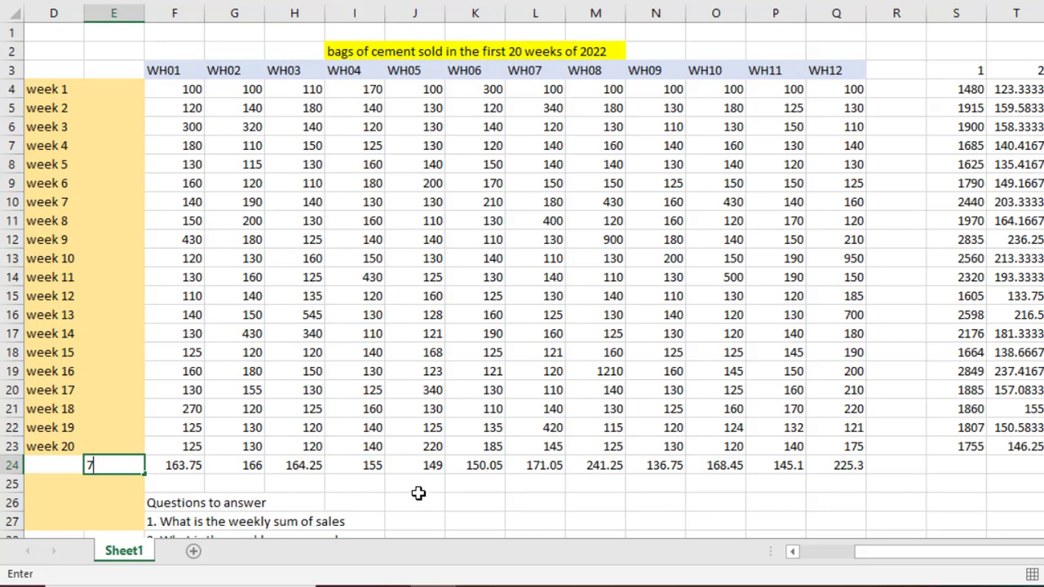
key("BackSpace")
type("7")
left_click(919, 493)
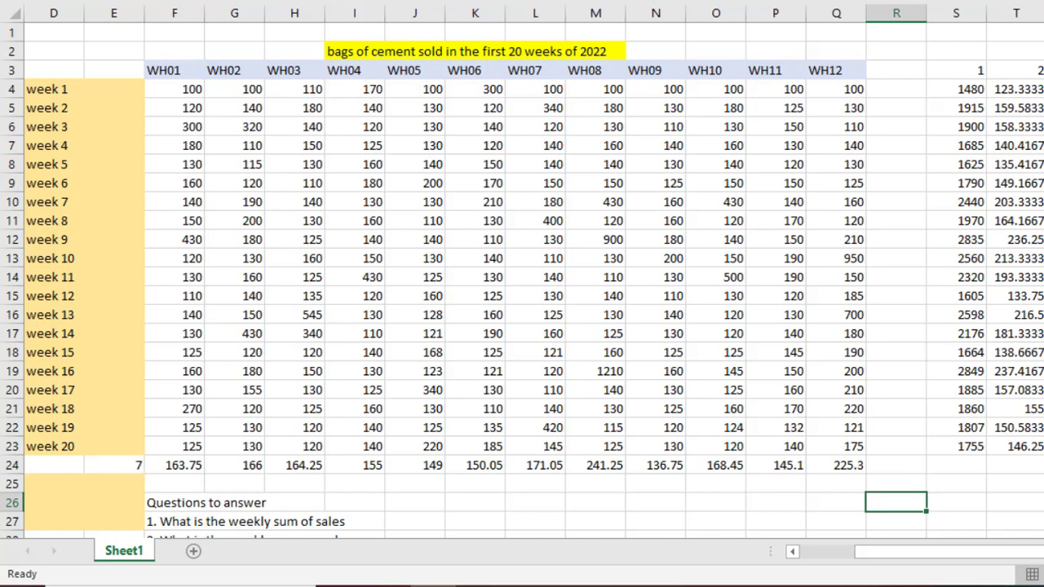
Review the list of seven questions and compare it with the numbered answer columns beside the sales table
scroll(522, 277, "down", 4)
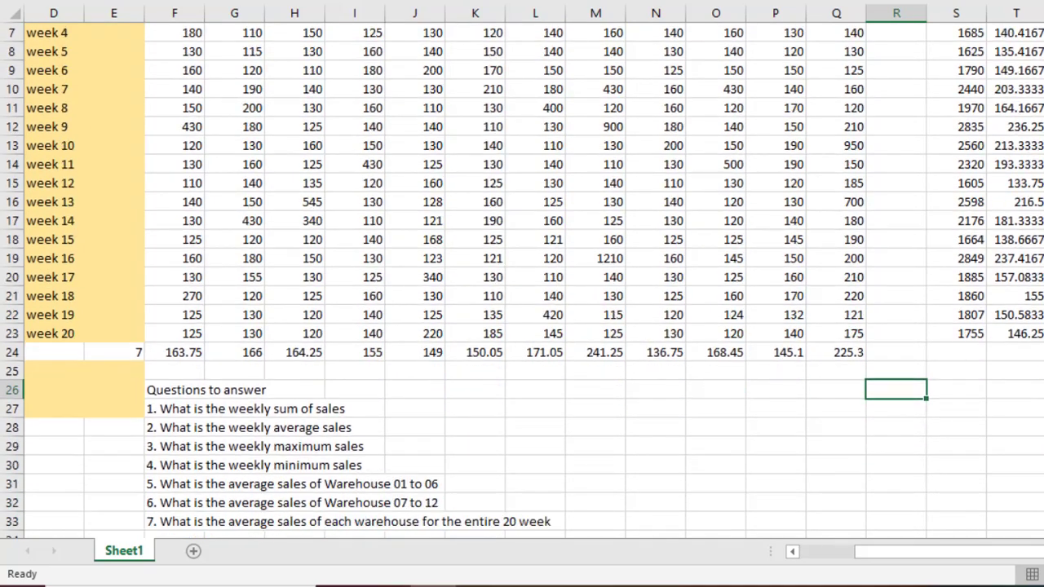
scroll(215, 375, "down", 1)
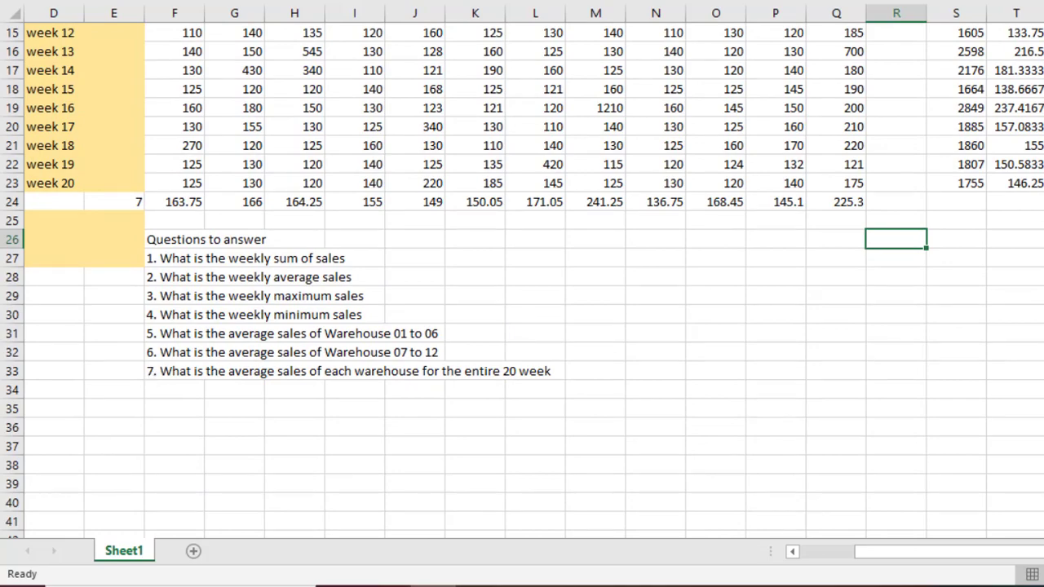
scroll(522, 277, "up", 5)
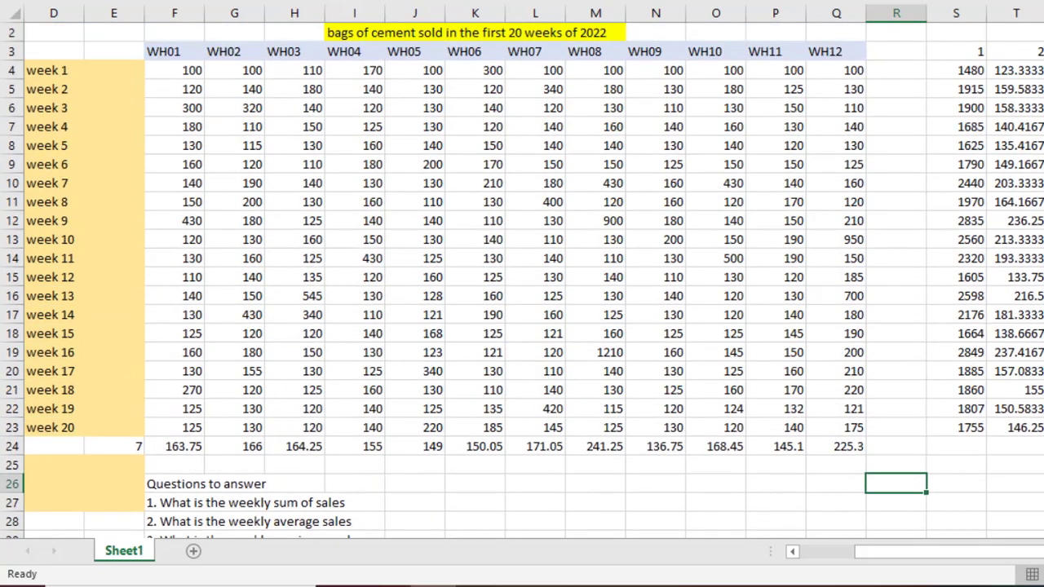
left_click(964, 72)
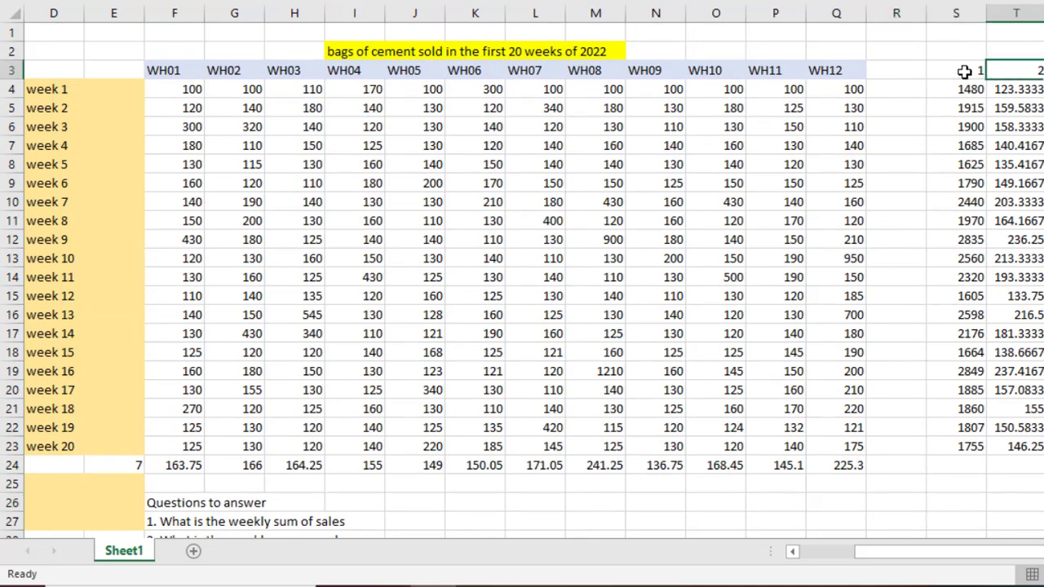
scroll(971, 65, "right", 4)
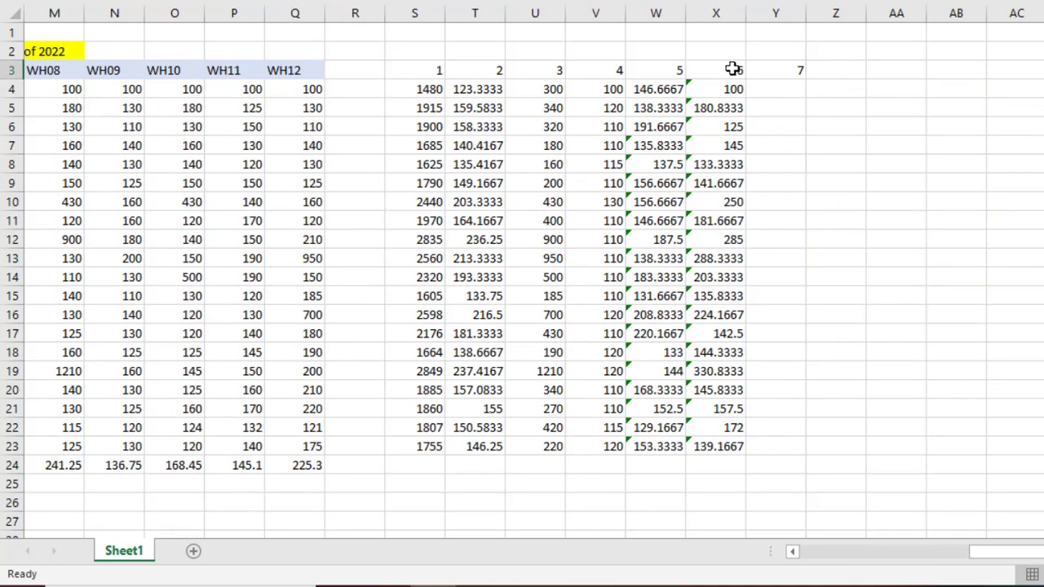
left_click(733, 70)
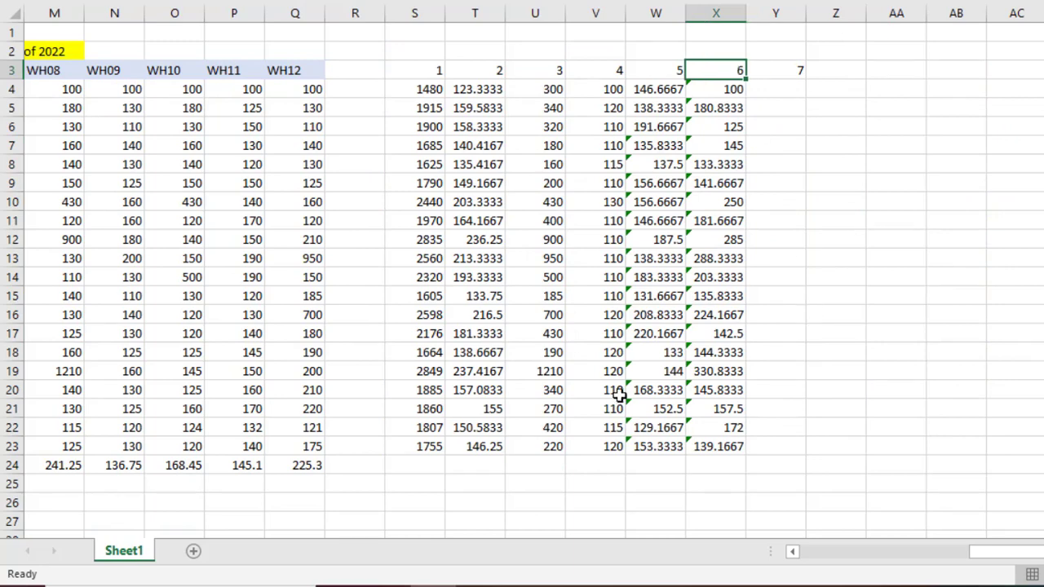